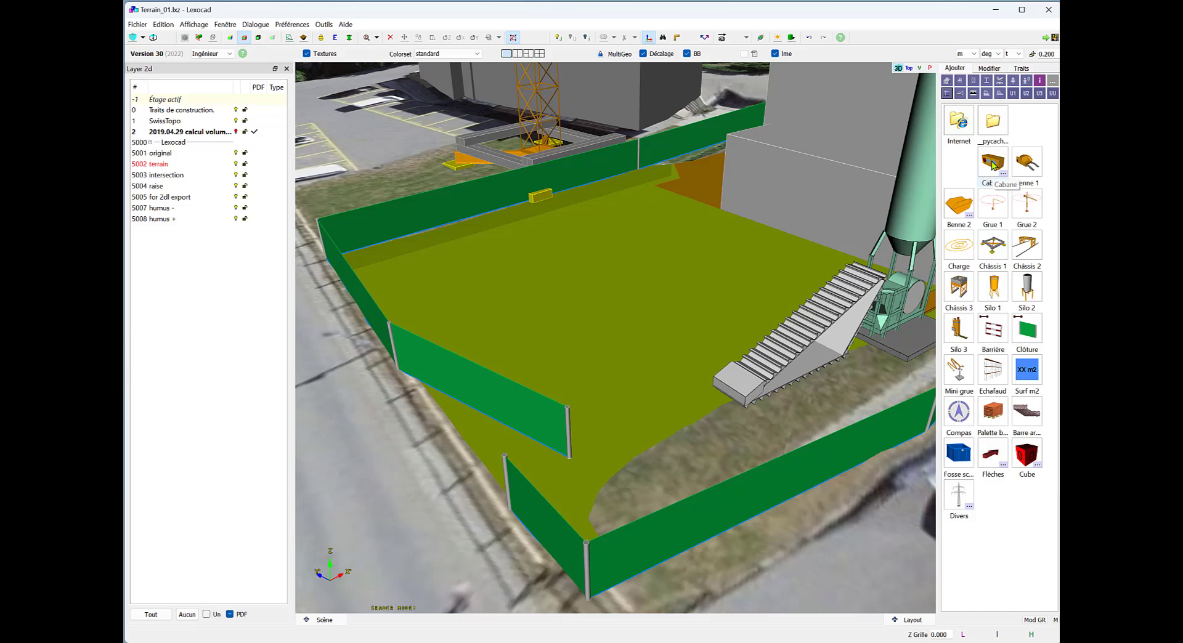
Place a Cabane site hut on the terrain near the rear fence, rotating it in 90° steps before insertion.
click(992, 163)
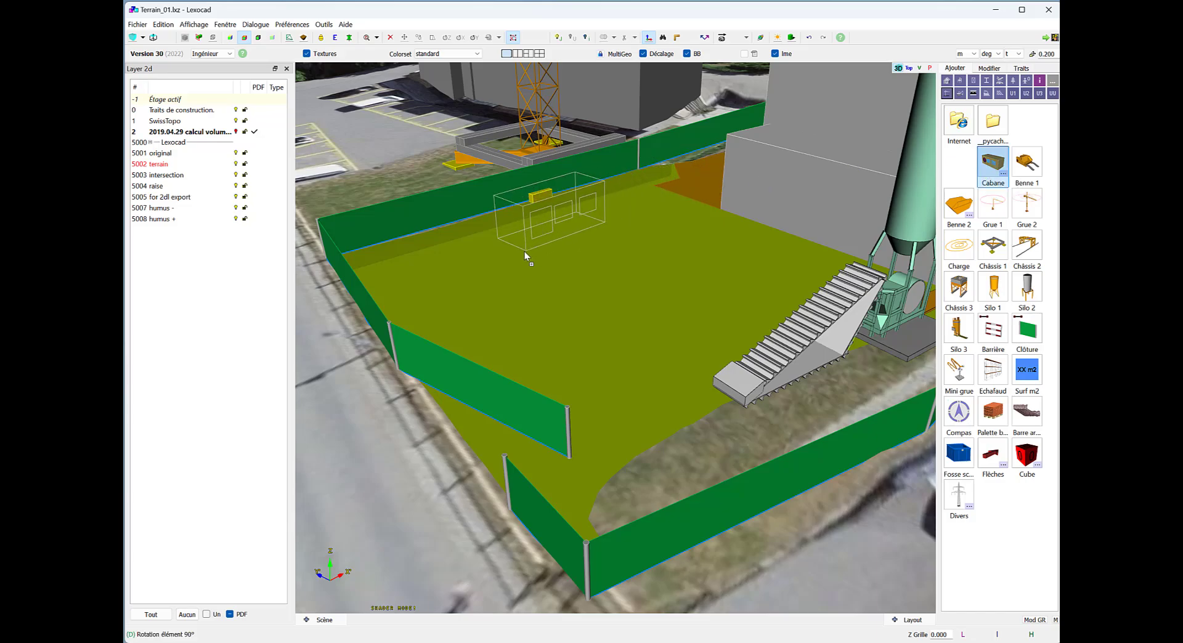
key(d)
key(d)
key(d)
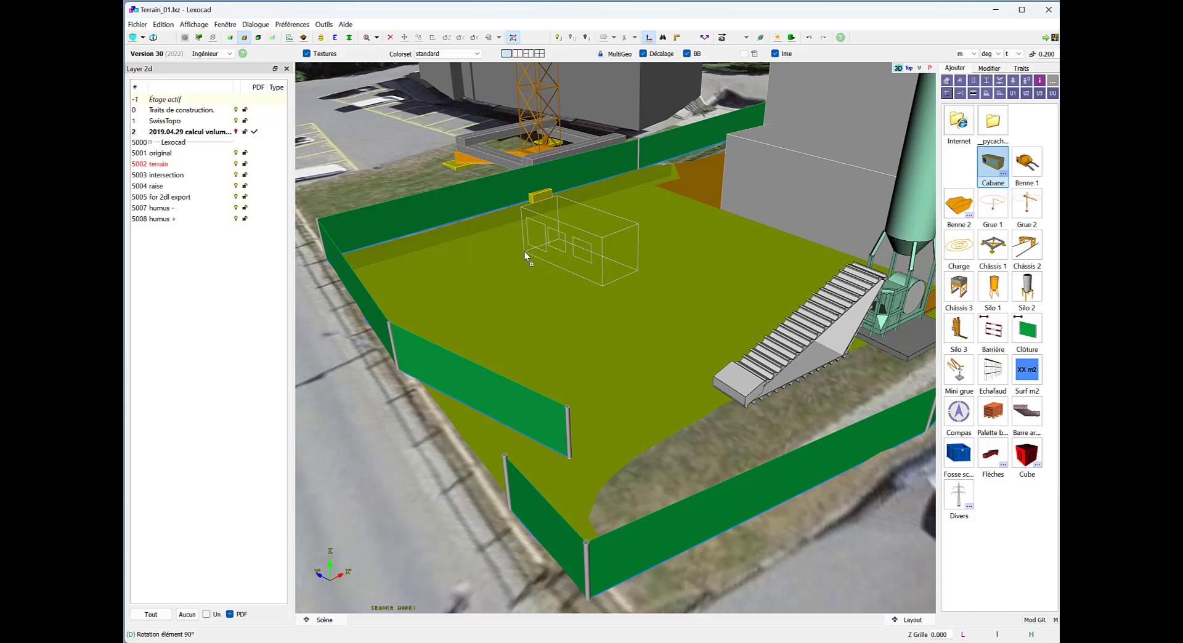
click(523, 251)
Replace the logo on the orange hut with the image 2022cadwork144.jpg from the Images folder.
middle_drag(543, 263, 581, 259)
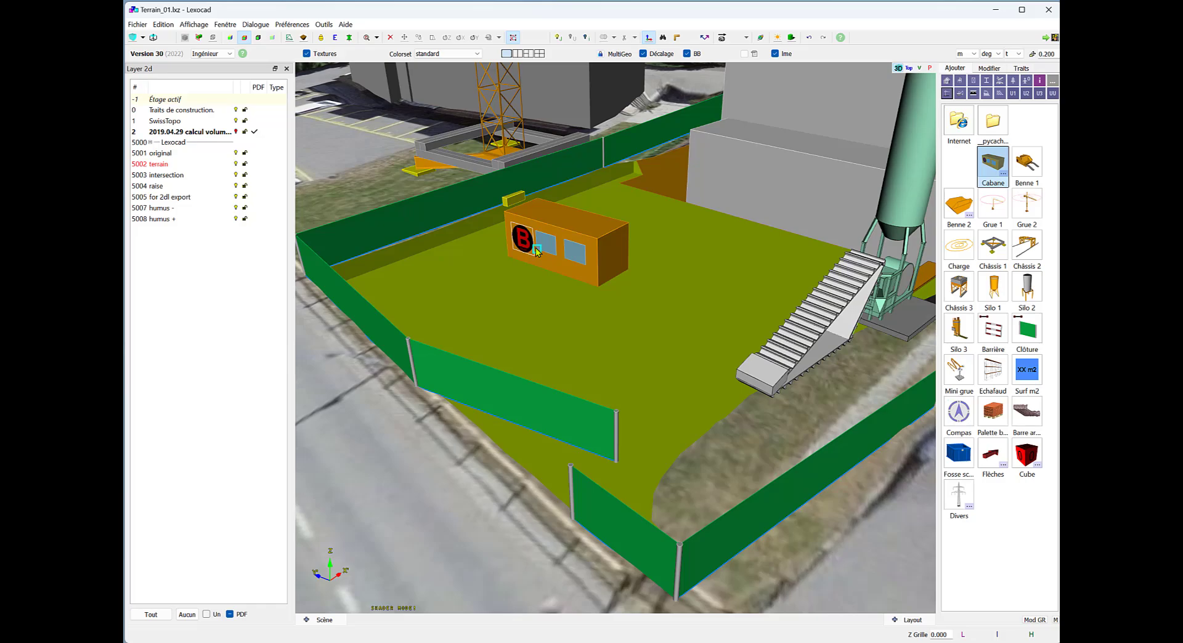
click(579, 275)
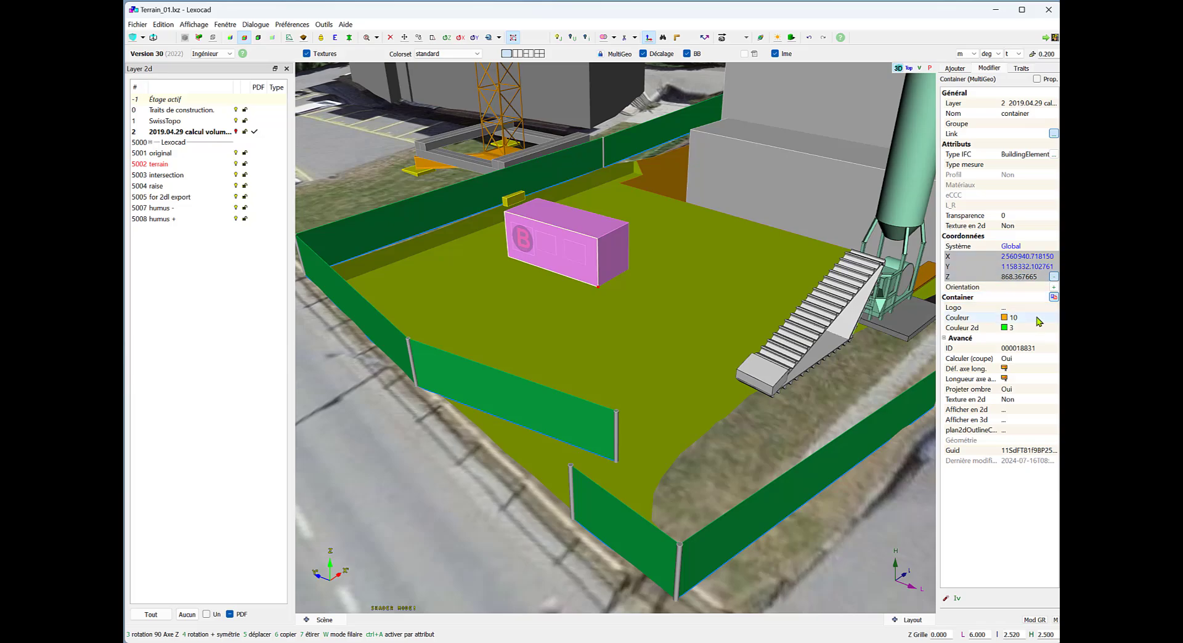
click(1000, 309)
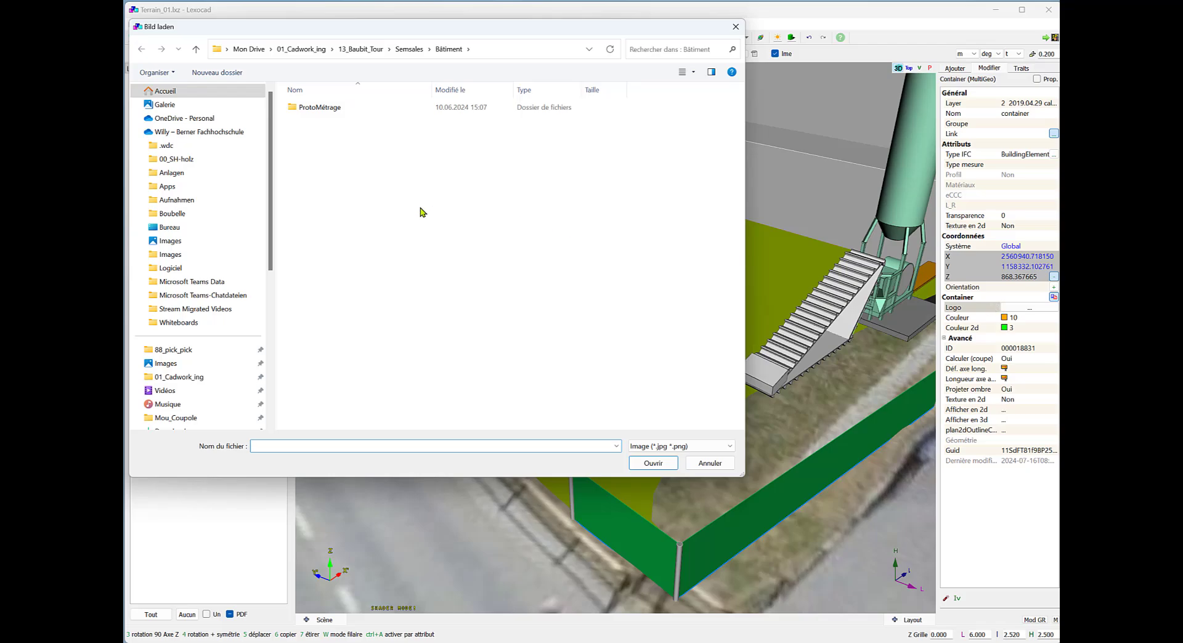
click(170, 241)
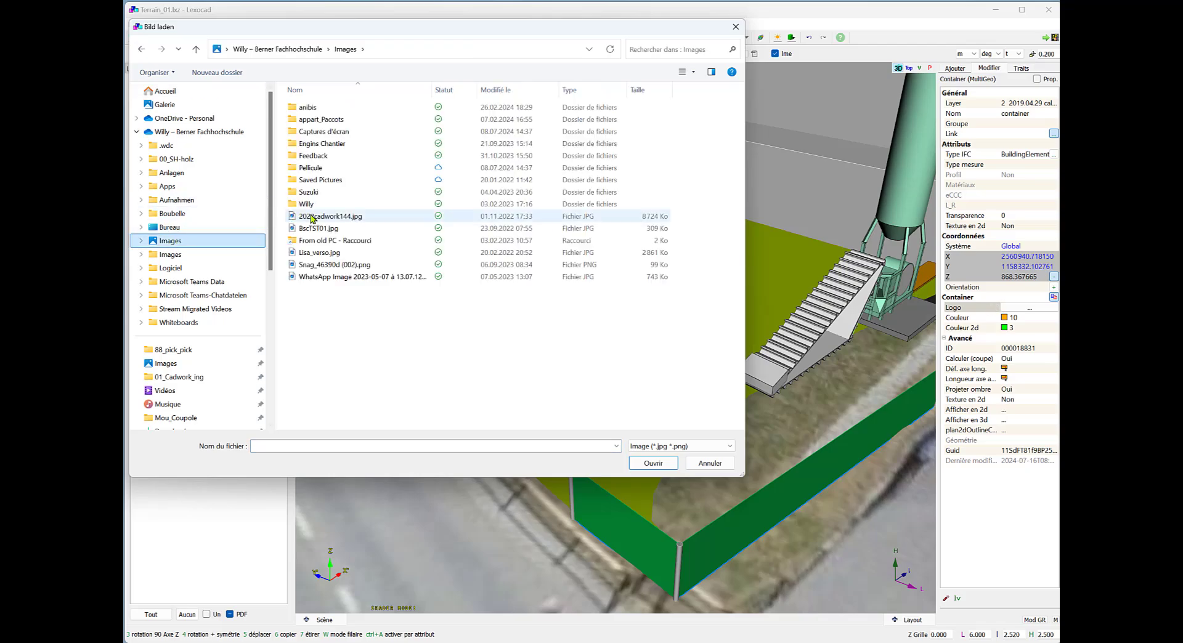
double_click(312, 219)
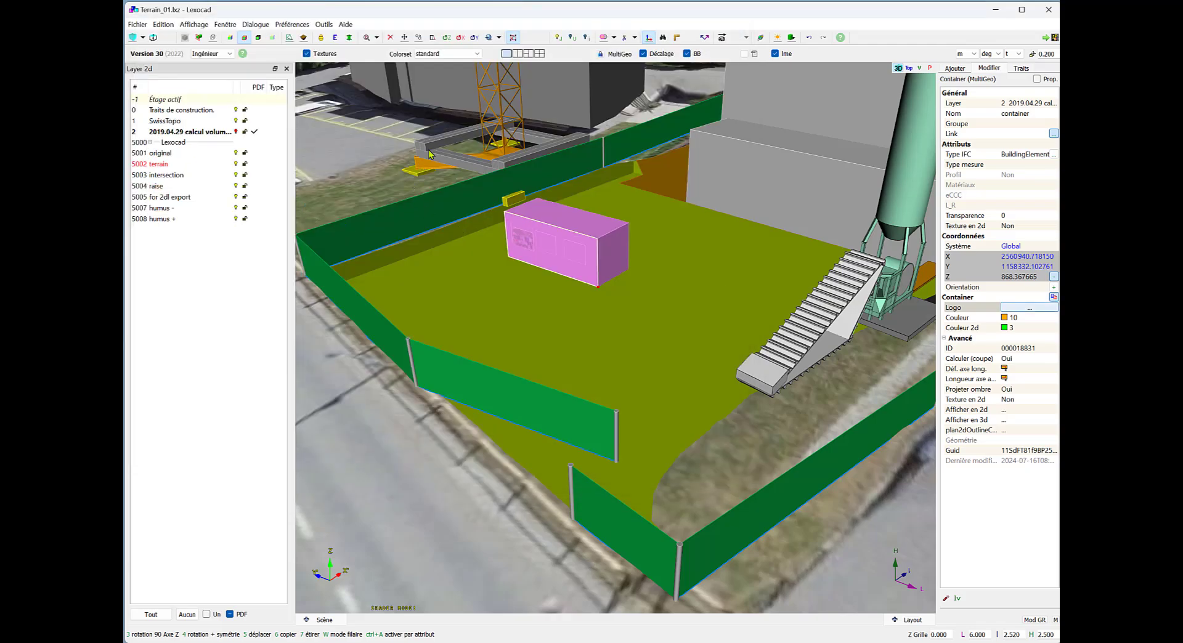
click(566, 116)
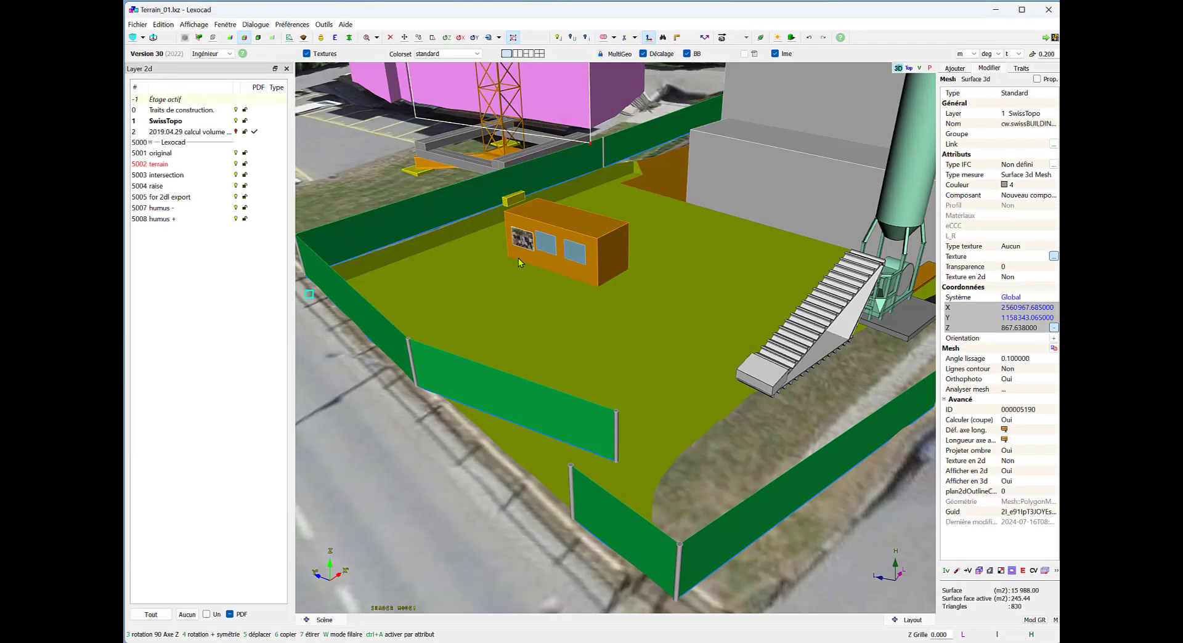
scroll(519, 257, up, 2)
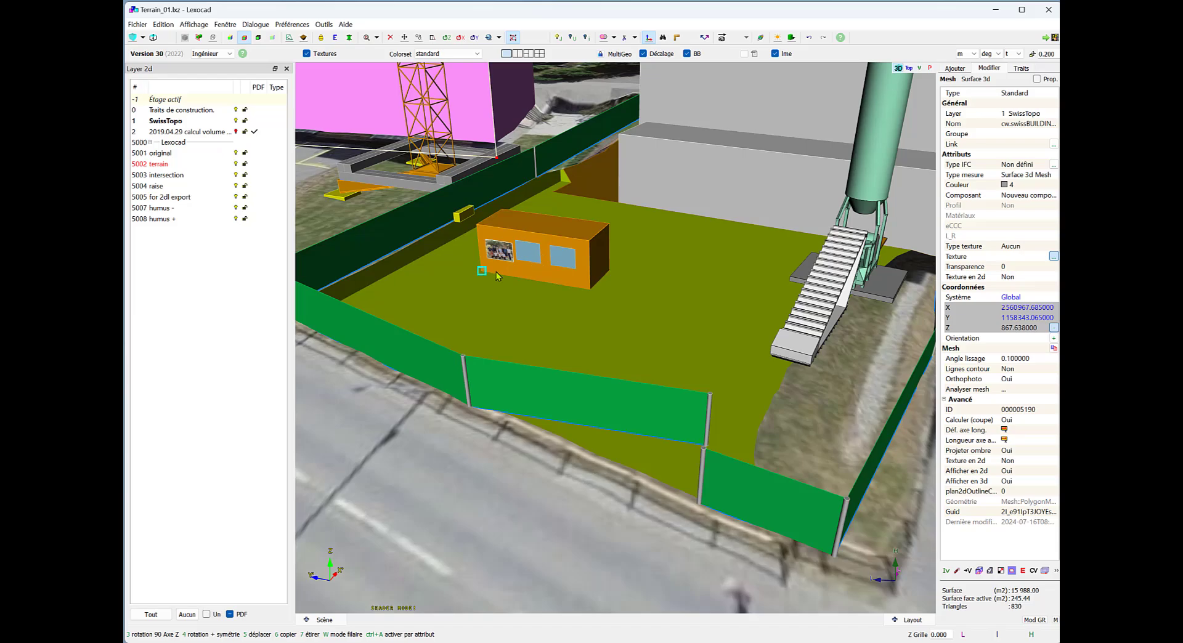
Insert the saved set of site containers, WC cabin and skip from the U1 library onto the terrain inside the fence.
click(954, 69)
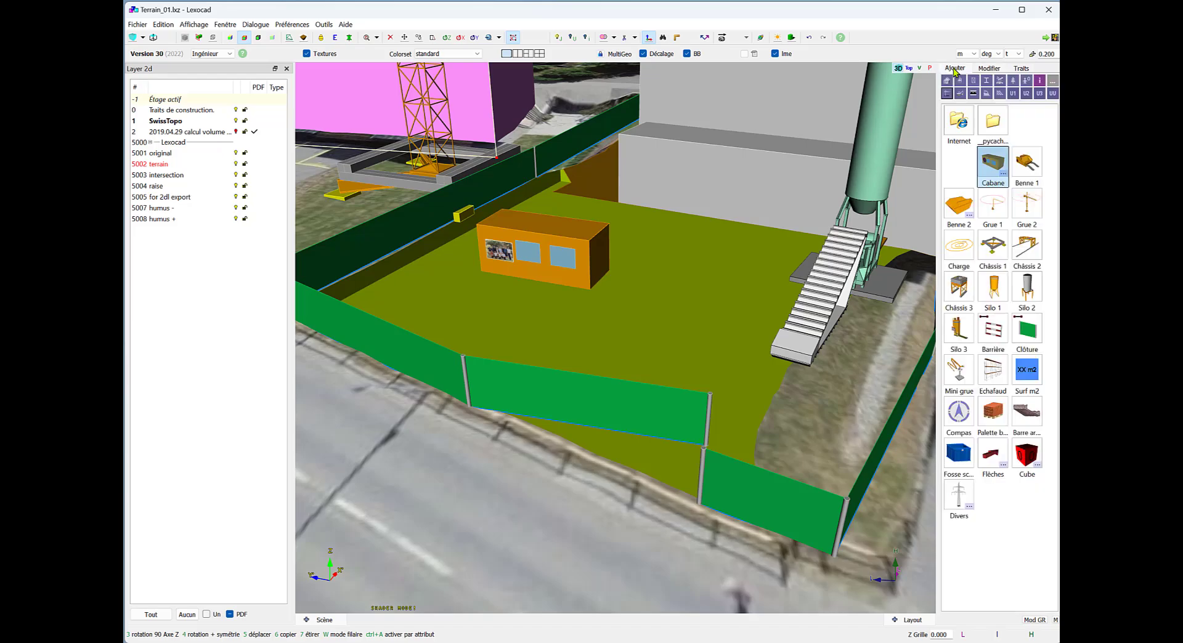
click(1013, 94)
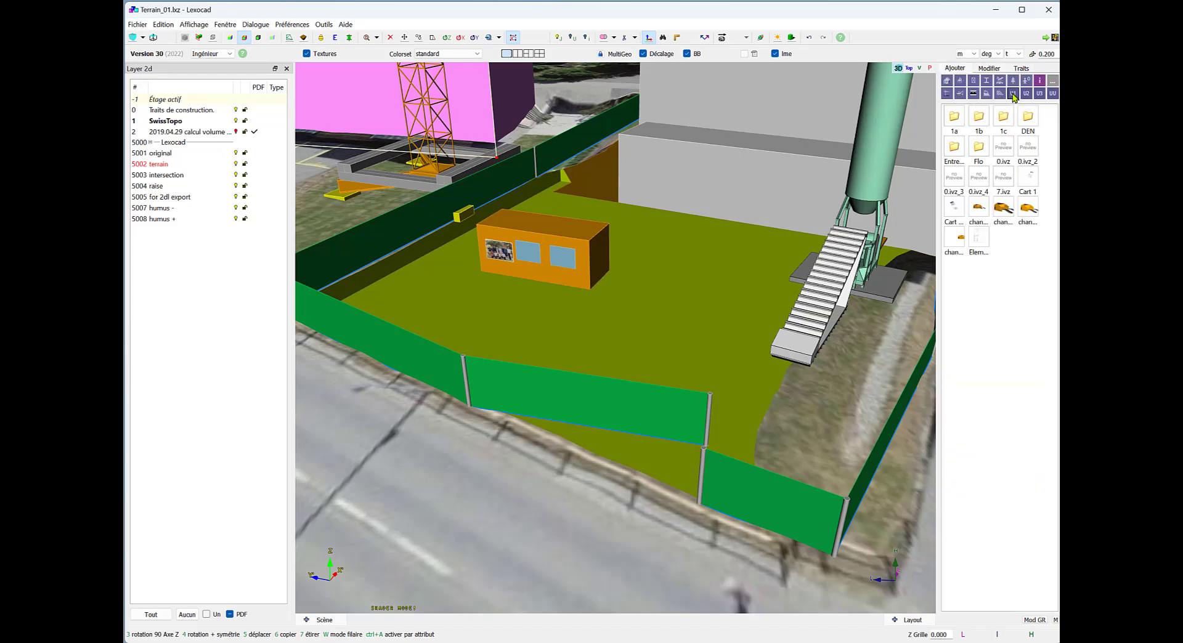
click(955, 150)
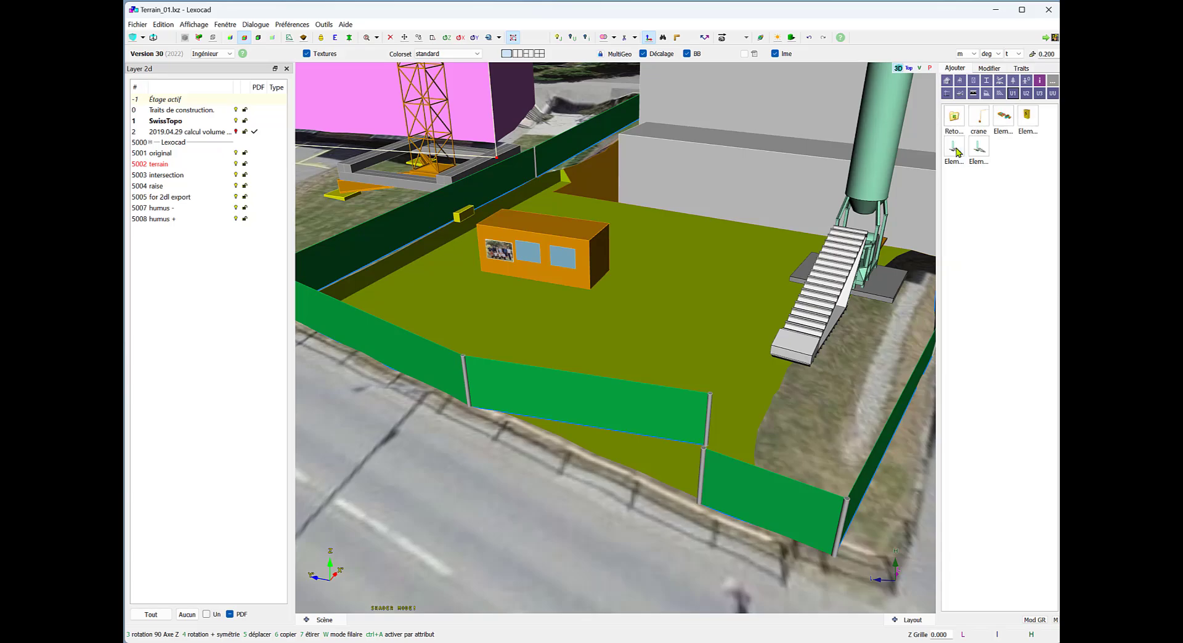
click(1003, 117)
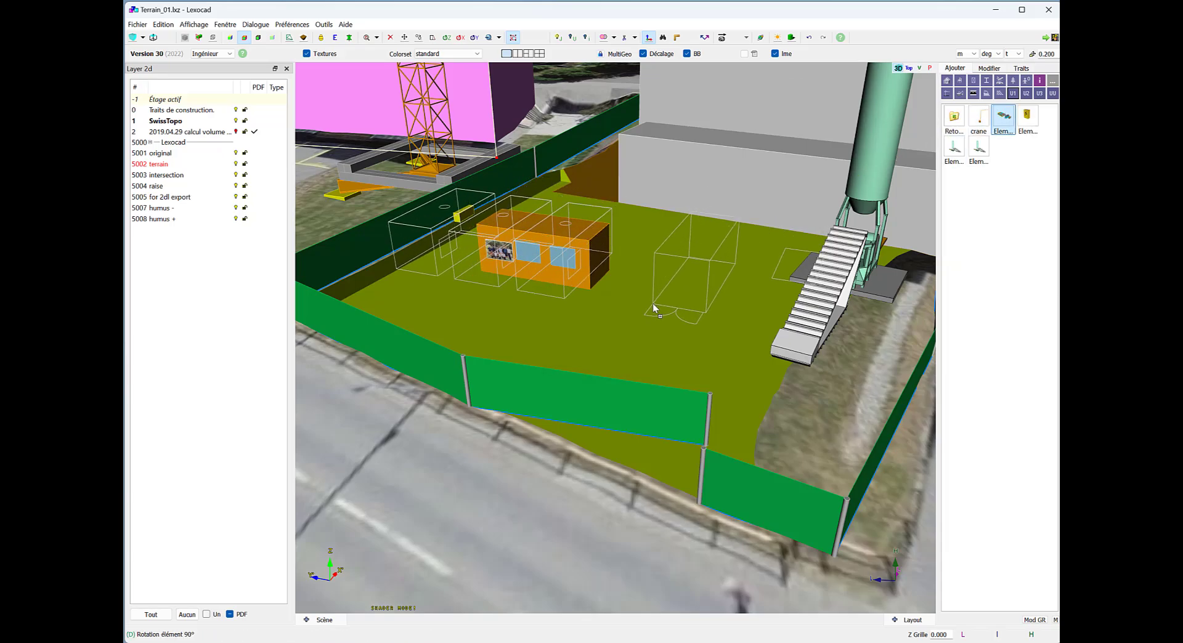
click(607, 321)
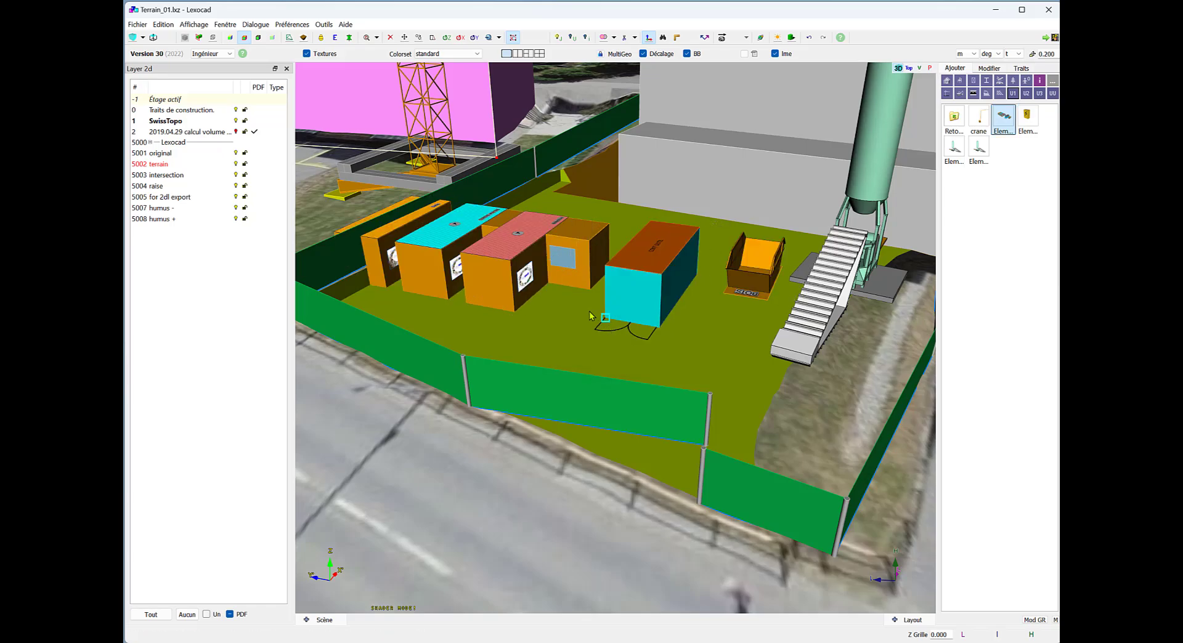
Move the orange hut back so it stands clear of the inserted containers and WC cabin.
click(587, 281)
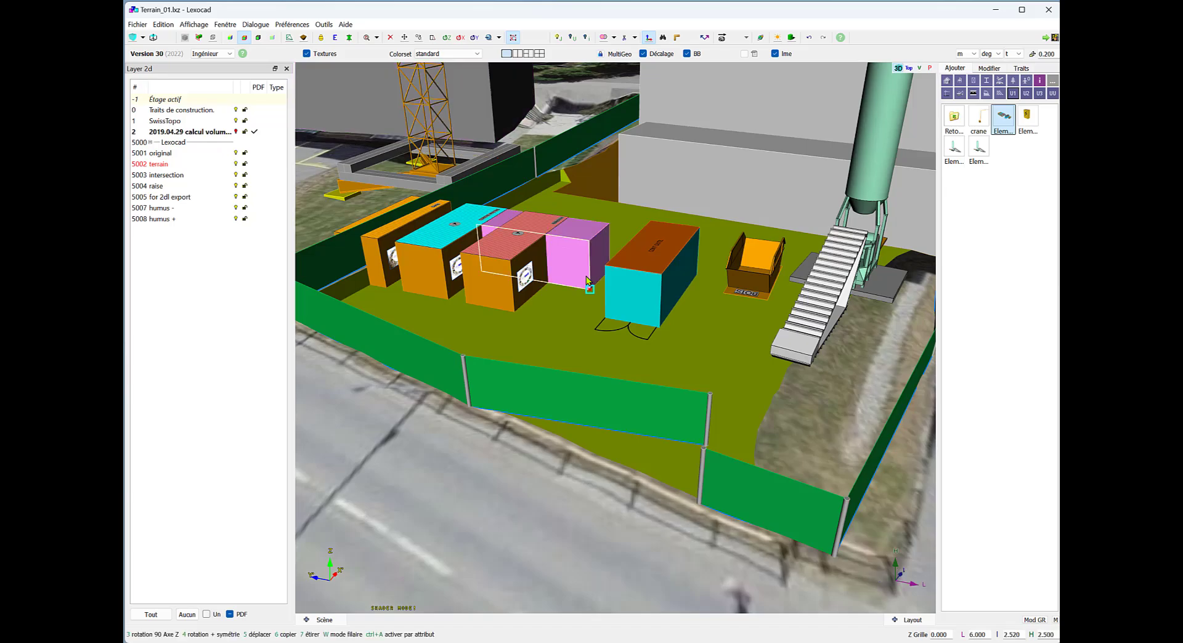
drag(586, 279, 574, 269)
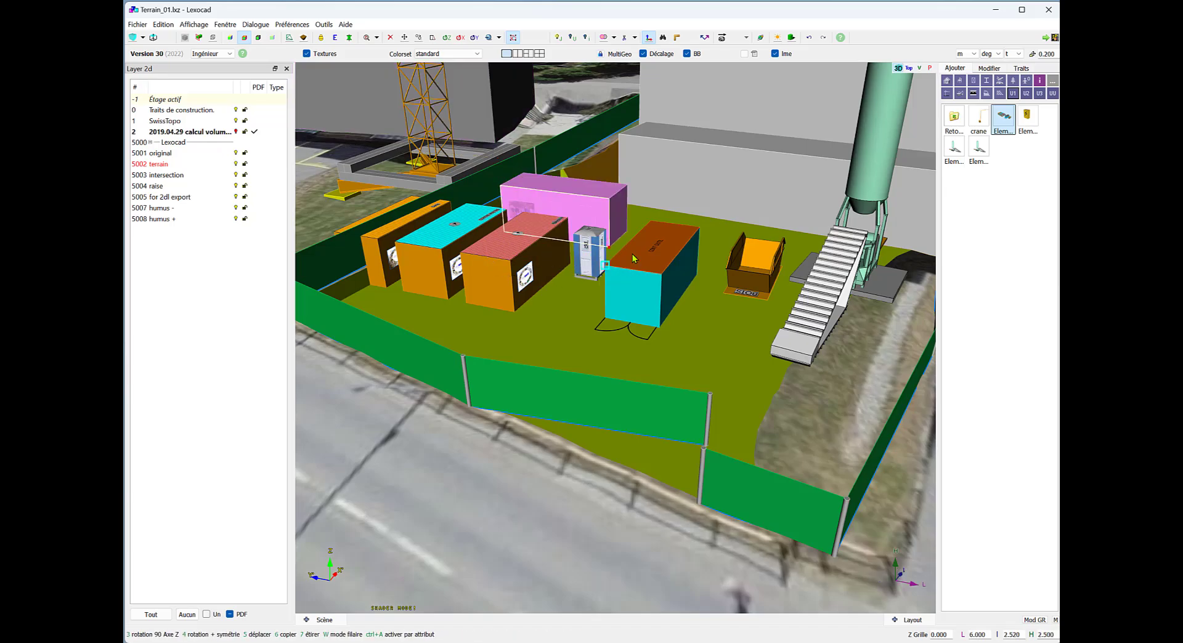
Examine the inserted containers by selecting single parts and whole units, including the CONT OUTIL container and the Réfectoire container numbered 3.
middle_drag(640, 255, 570, 265)
ctrl+click(571, 265)
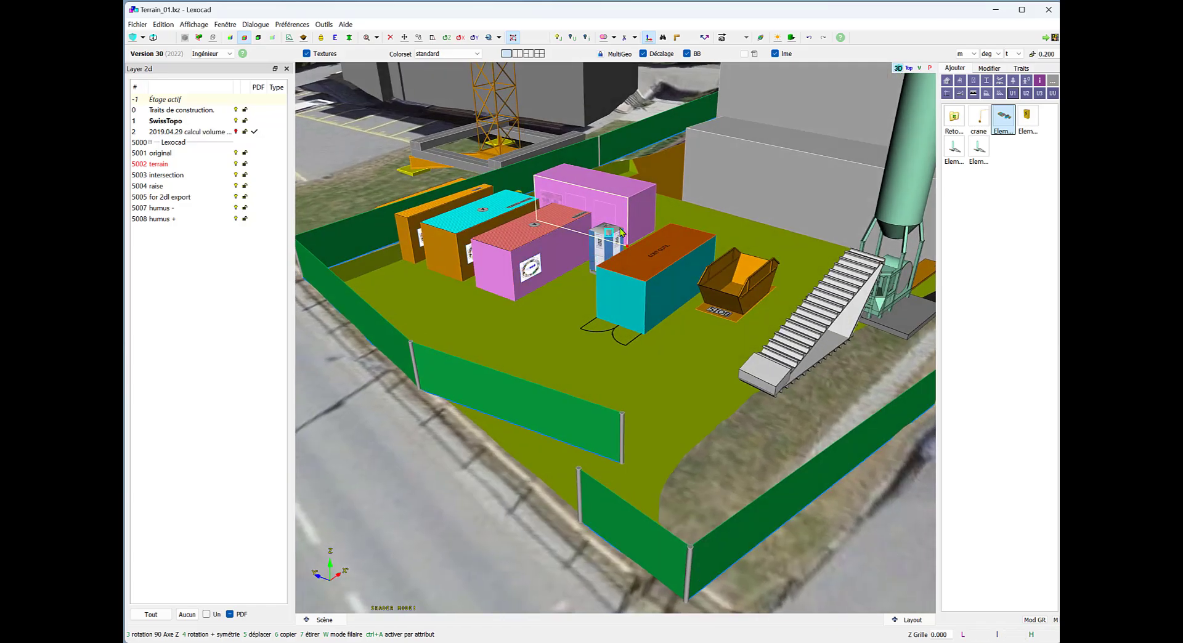
middle_drag(654, 210, 455, 228)
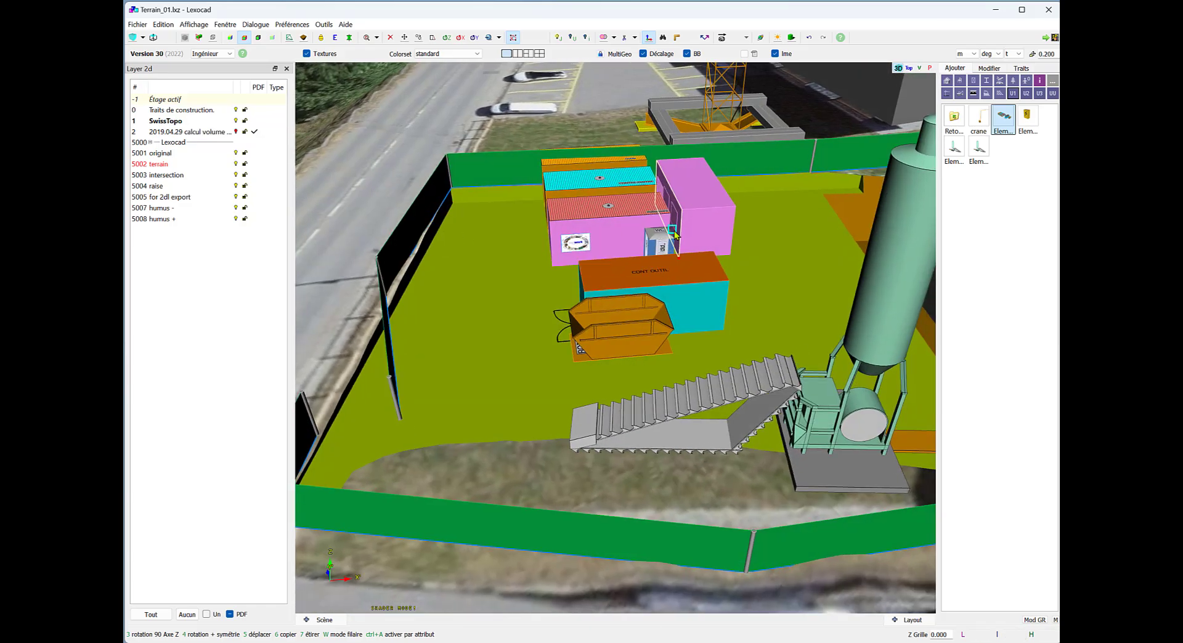
middle_drag(594, 272, 668, 260)
click(668, 257)
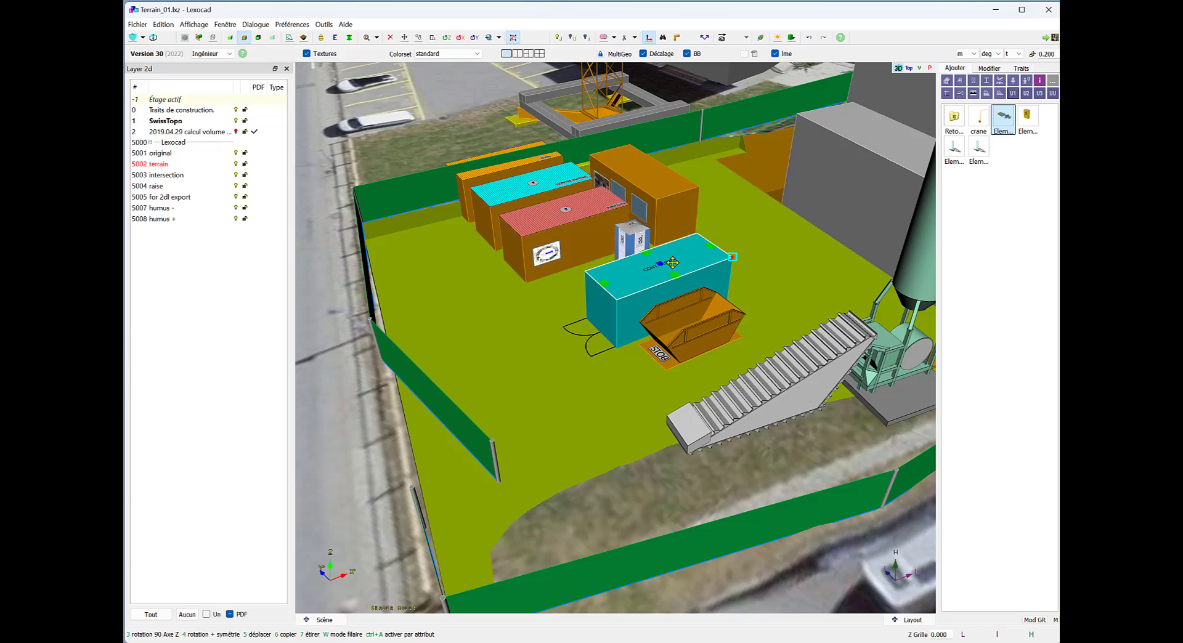
middle_drag(562, 285, 617, 275)
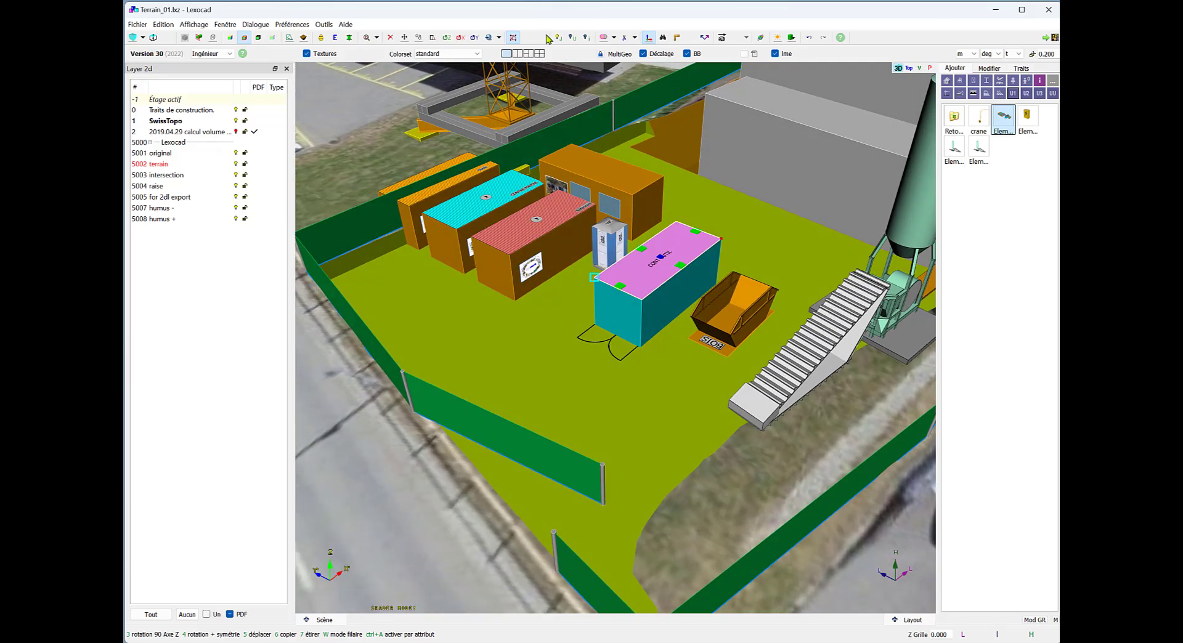
click(514, 38)
click(652, 319)
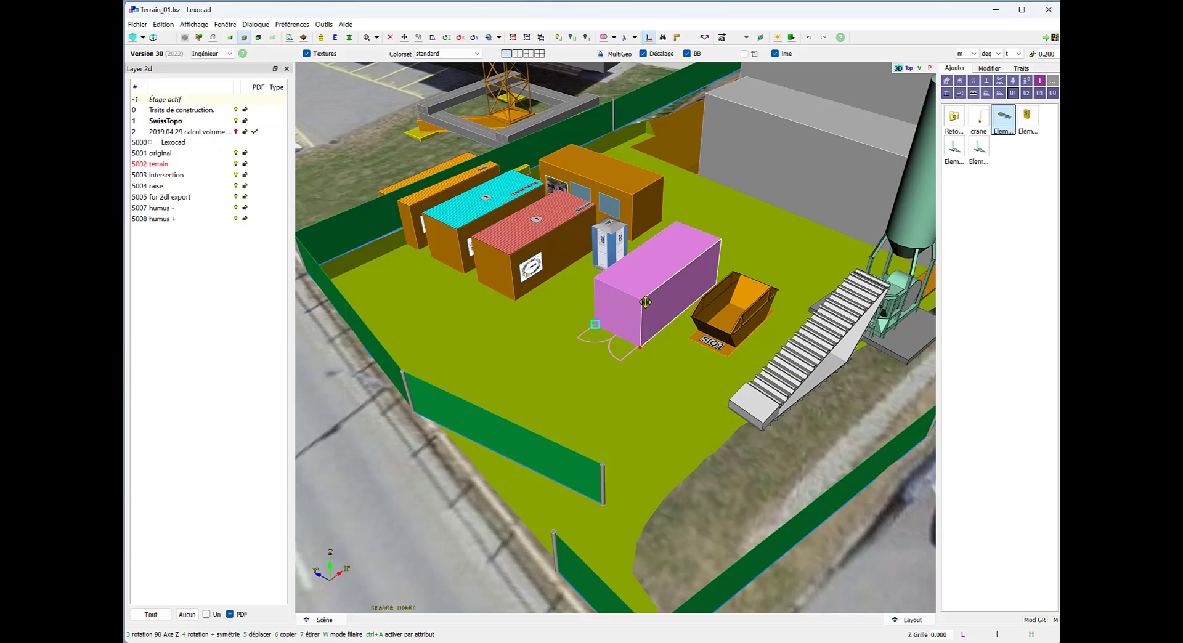
scroll(547, 262, up, 5)
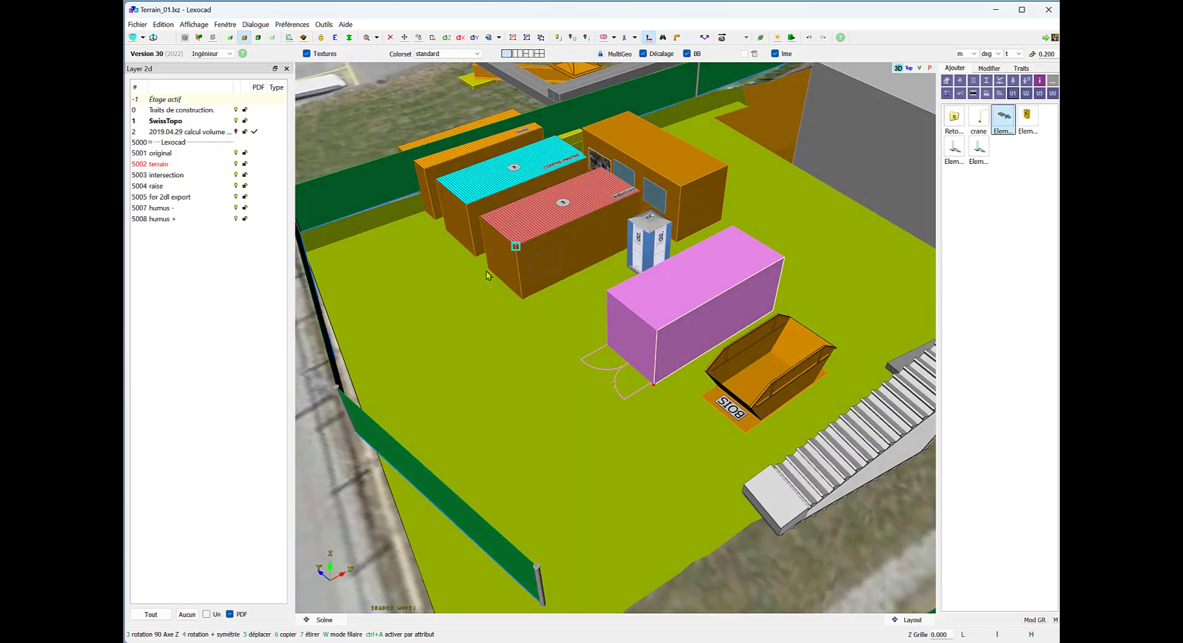
scroll(546, 256, up, 3)
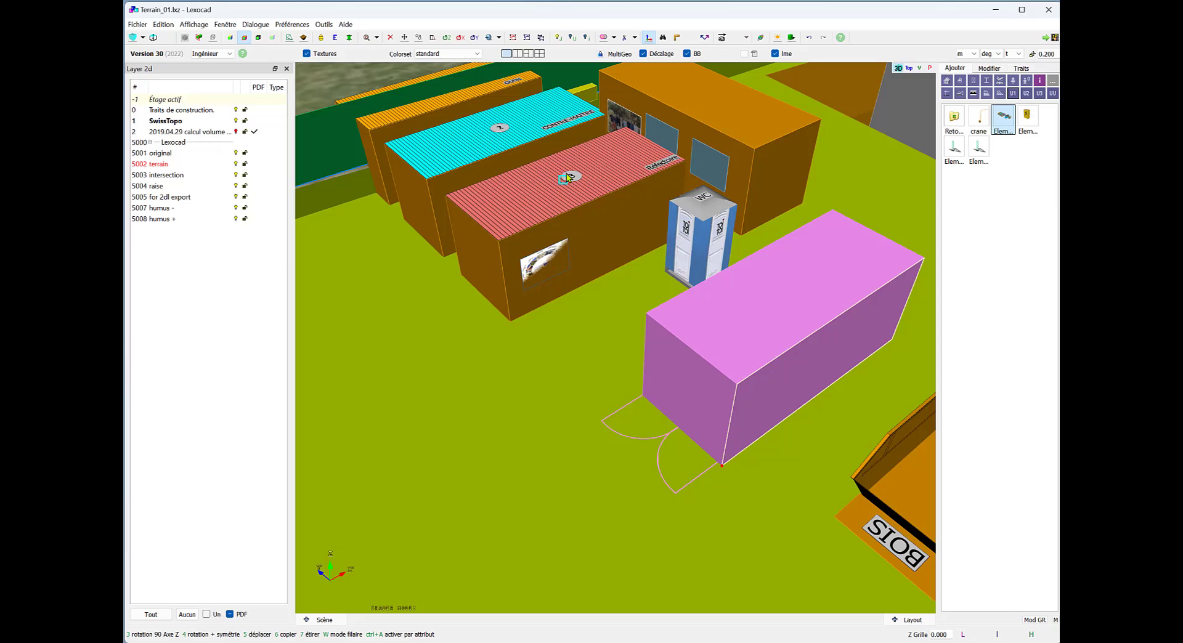
scroll(577, 207, up, 2)
scroll(559, 188, up, 2)
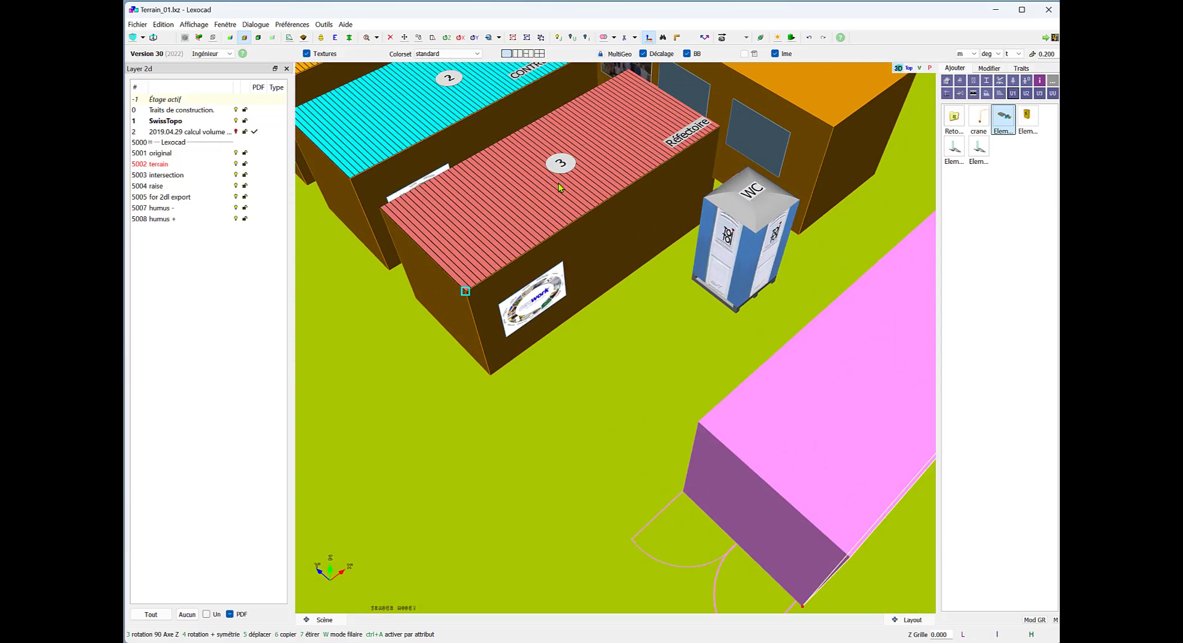
click(561, 169)
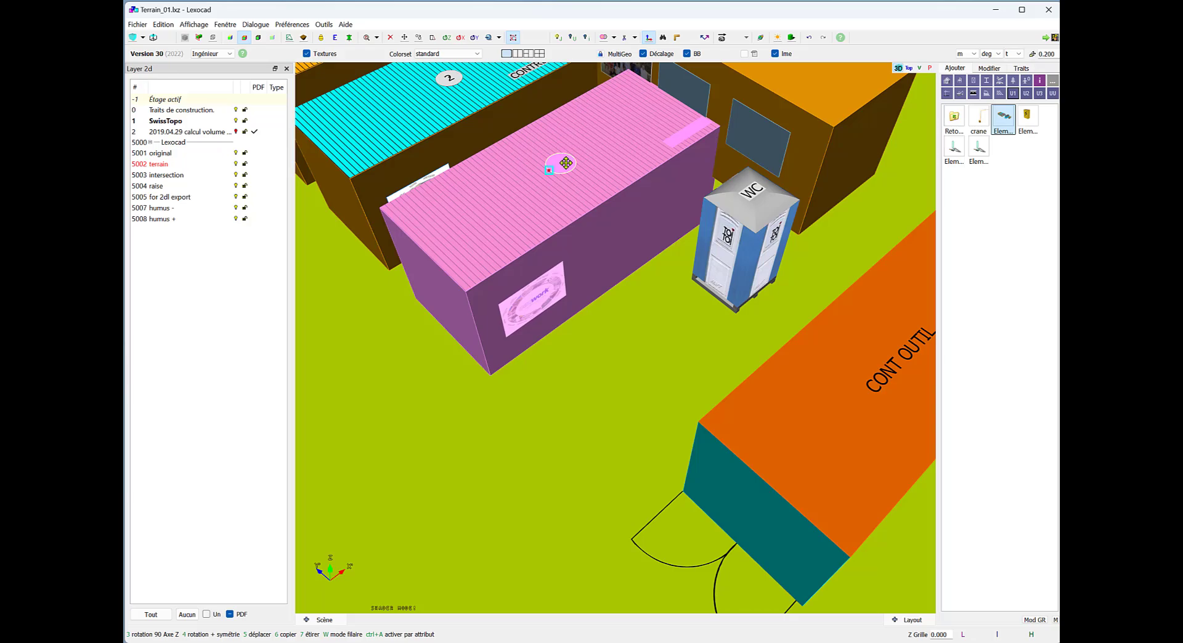
Replace the texture of the logo image on the side of the Réfectoire container with 2022cadwork144.jpg from the Images folder.
scroll(587, 168, down, 2)
scroll(587, 168, down, 2)
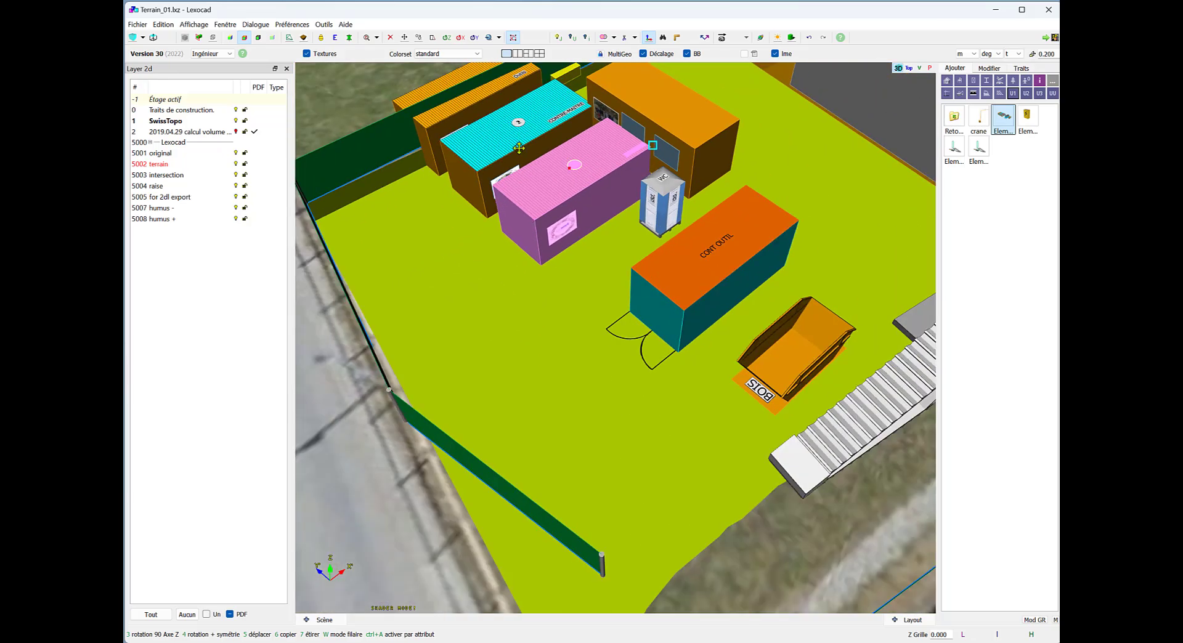
scroll(568, 227, up, 2)
click(568, 227)
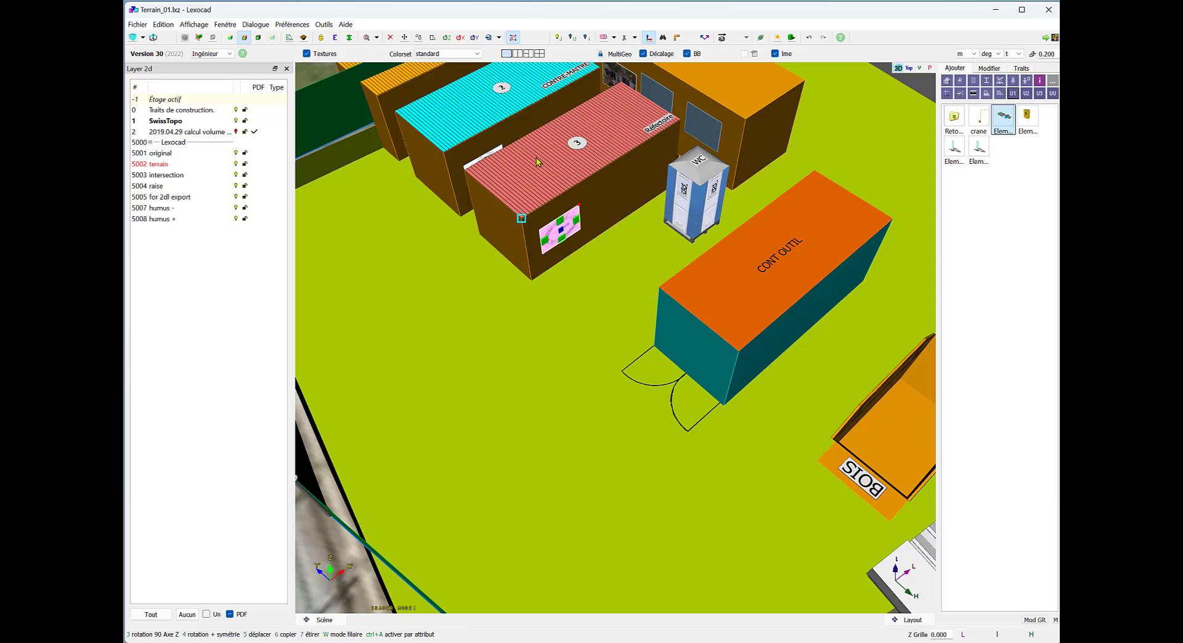
click(949, 80)
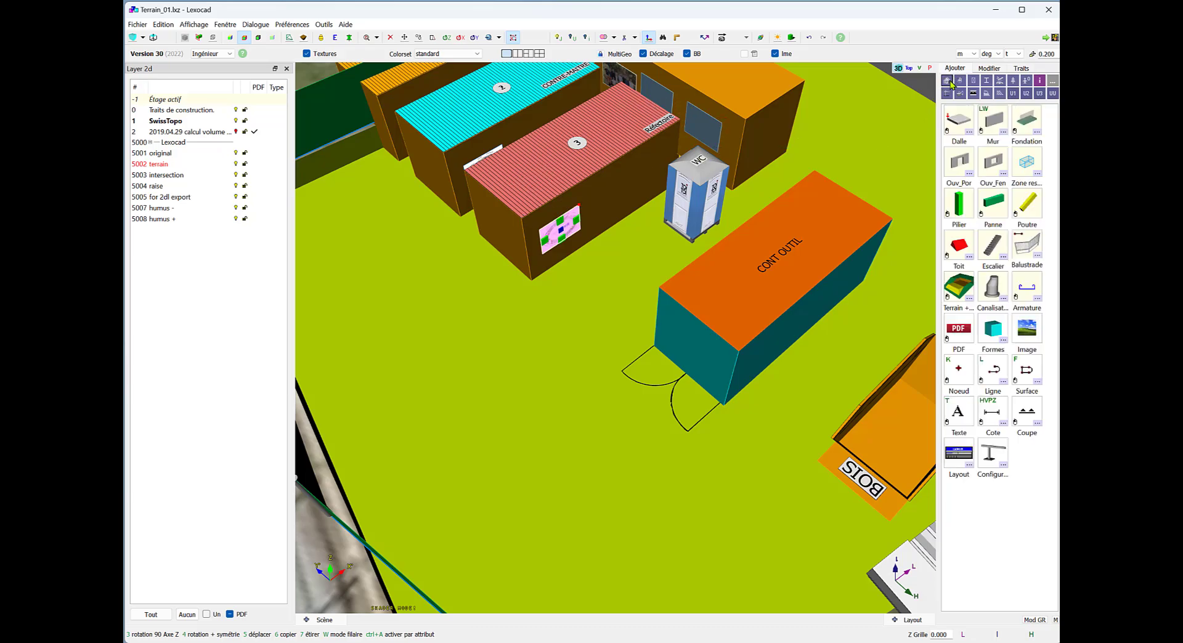
click(583, 162)
click(564, 226)
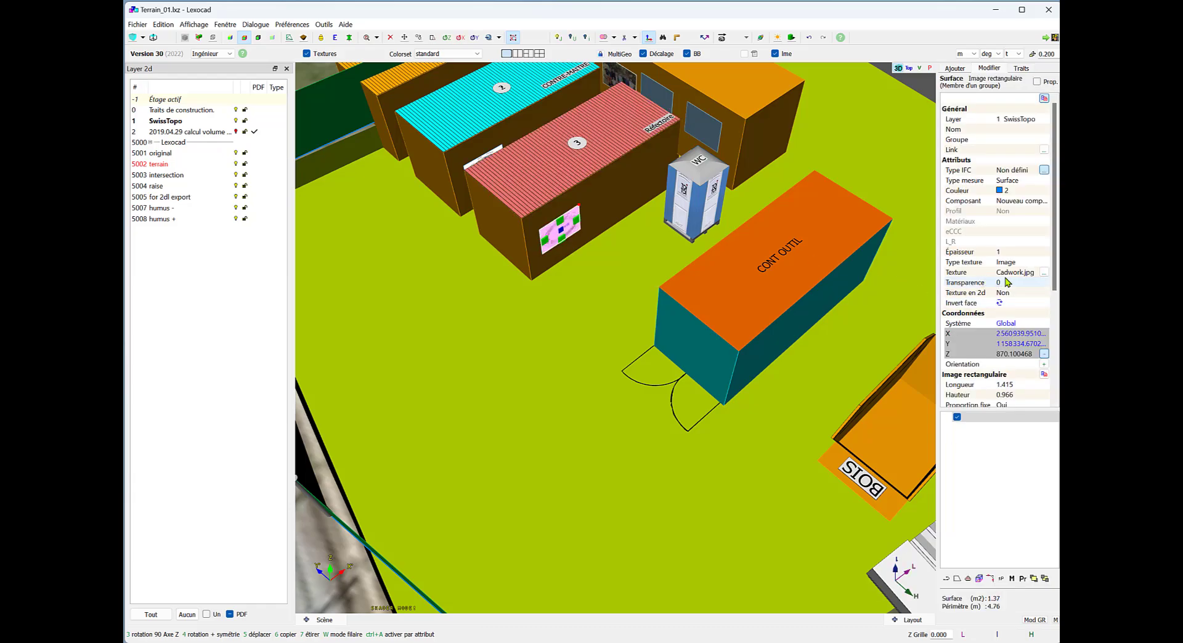
click(1041, 275)
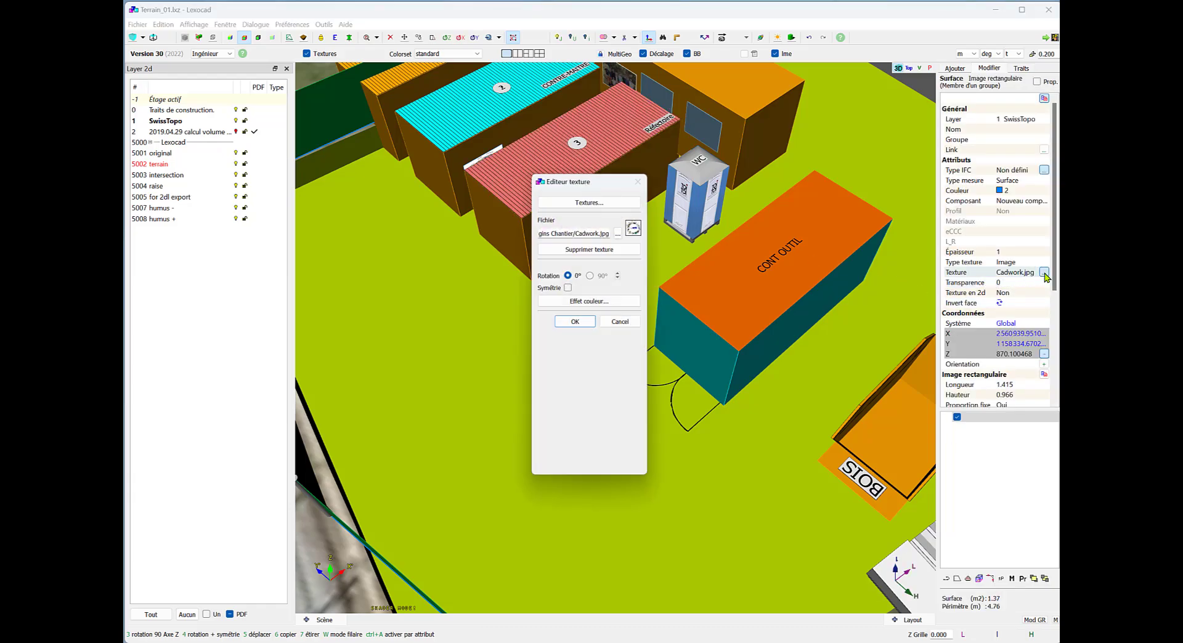
click(618, 232)
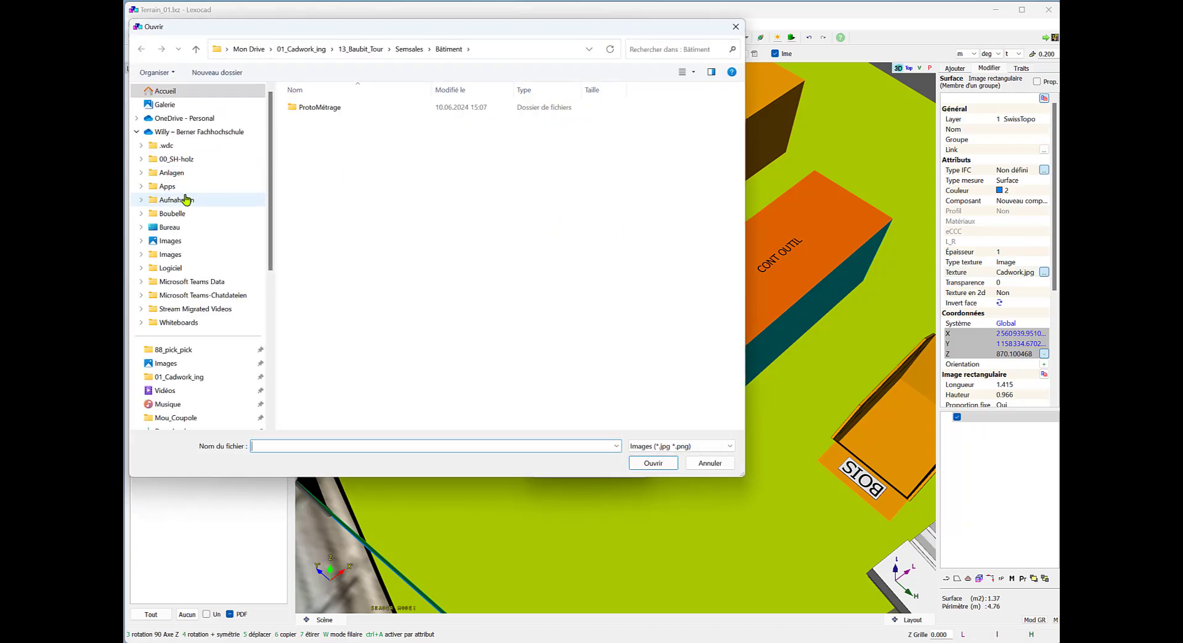
click(174, 241)
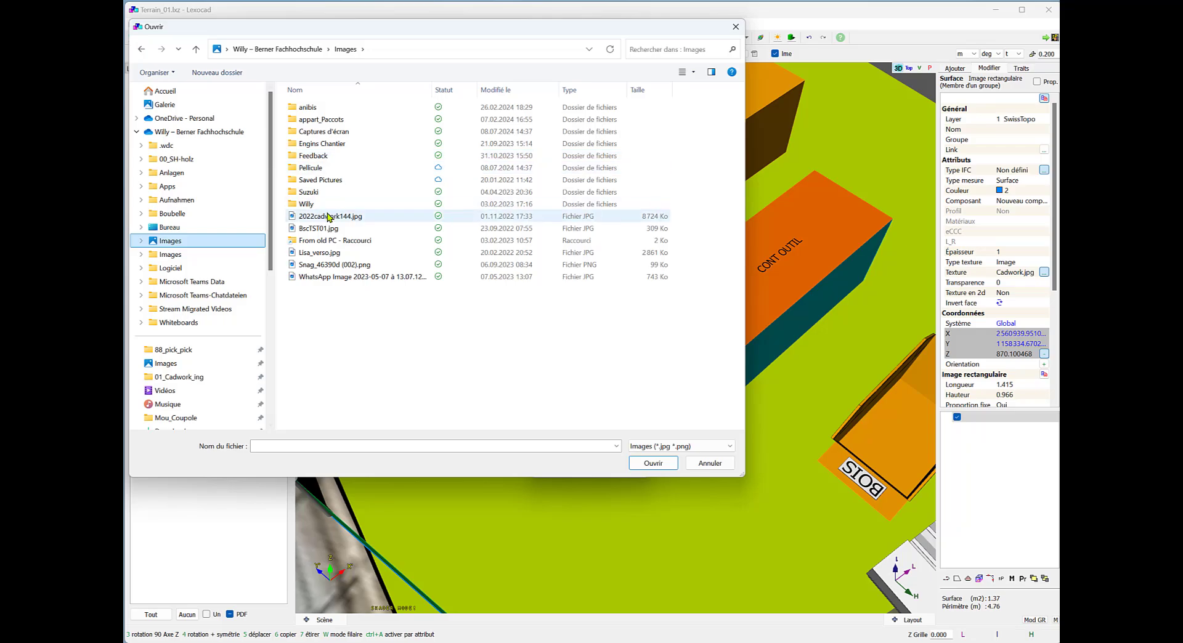
double_click(324, 216)
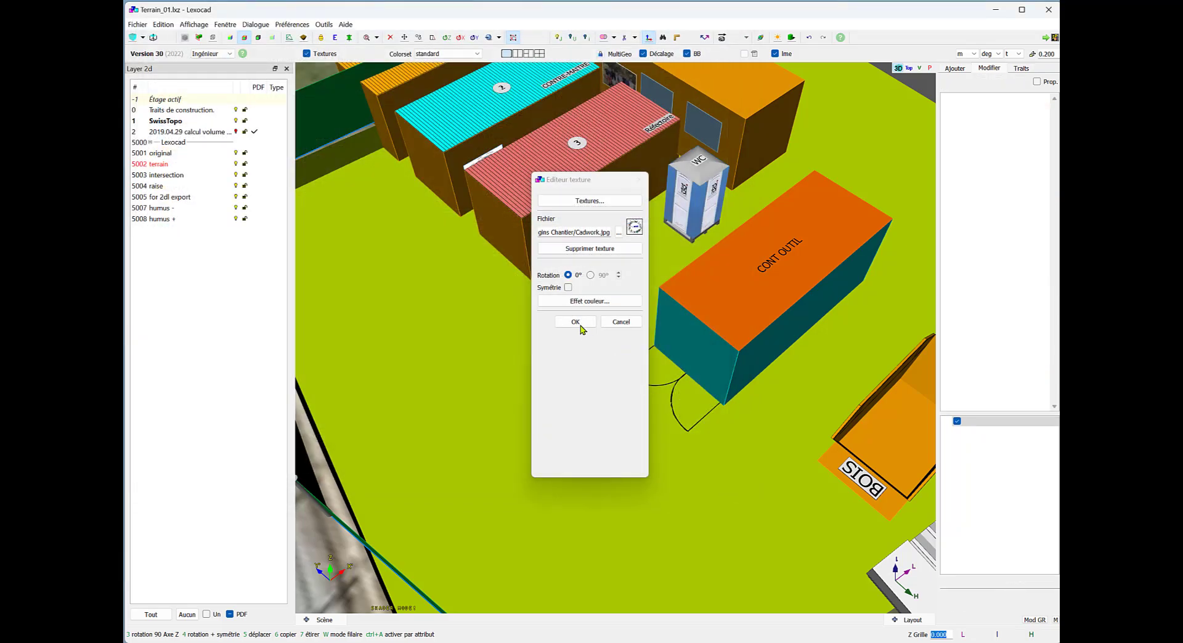
click(575, 321)
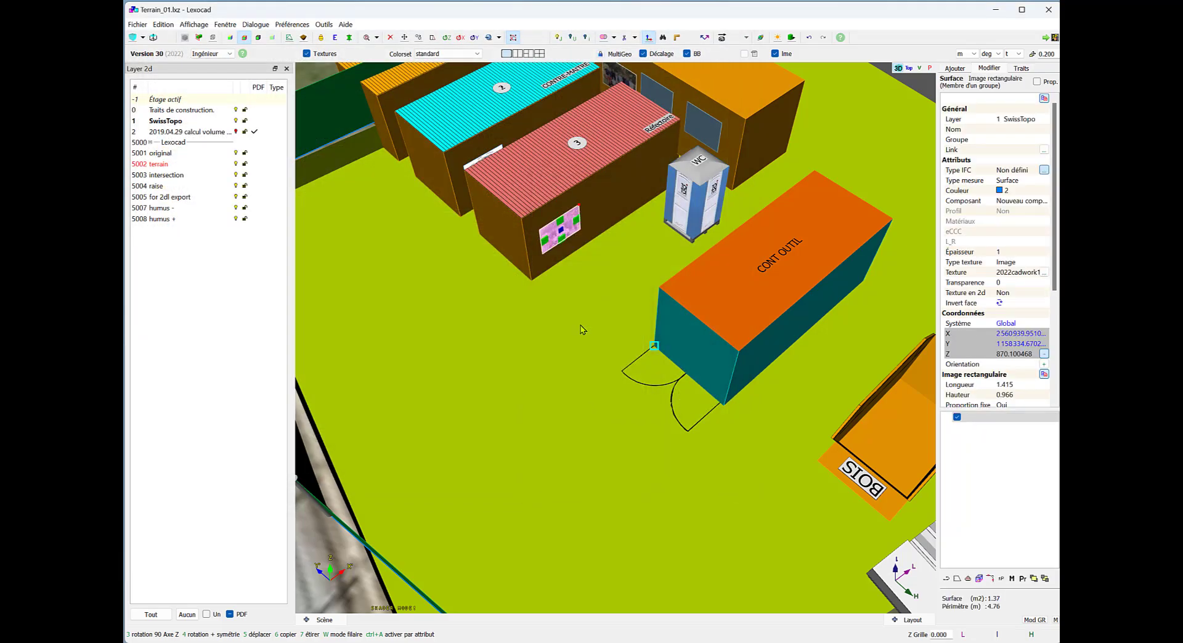
click(920, 97)
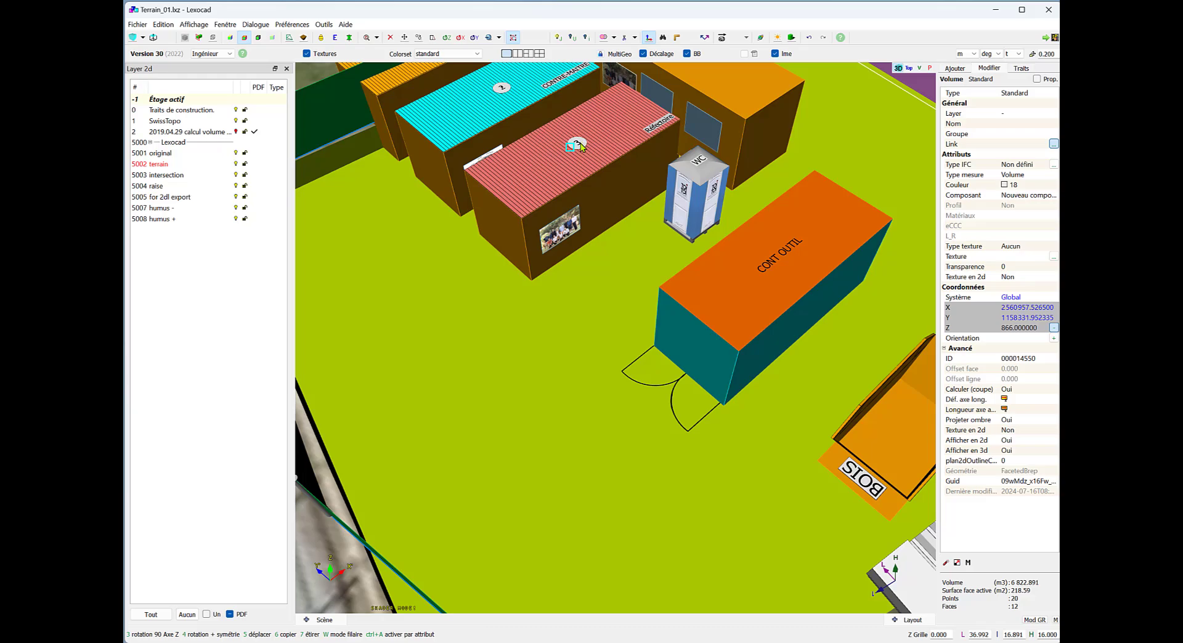
Change the number in the round marker on the Réfectoire container's roof to 4.
scroll(579, 144, up, 4)
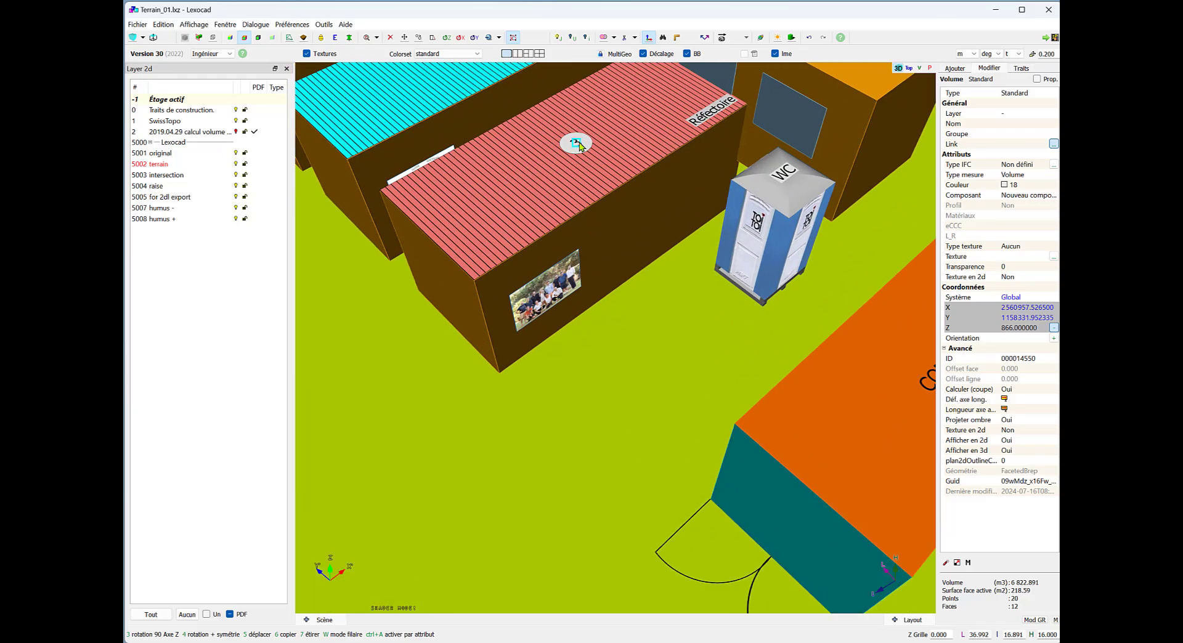
click(577, 143)
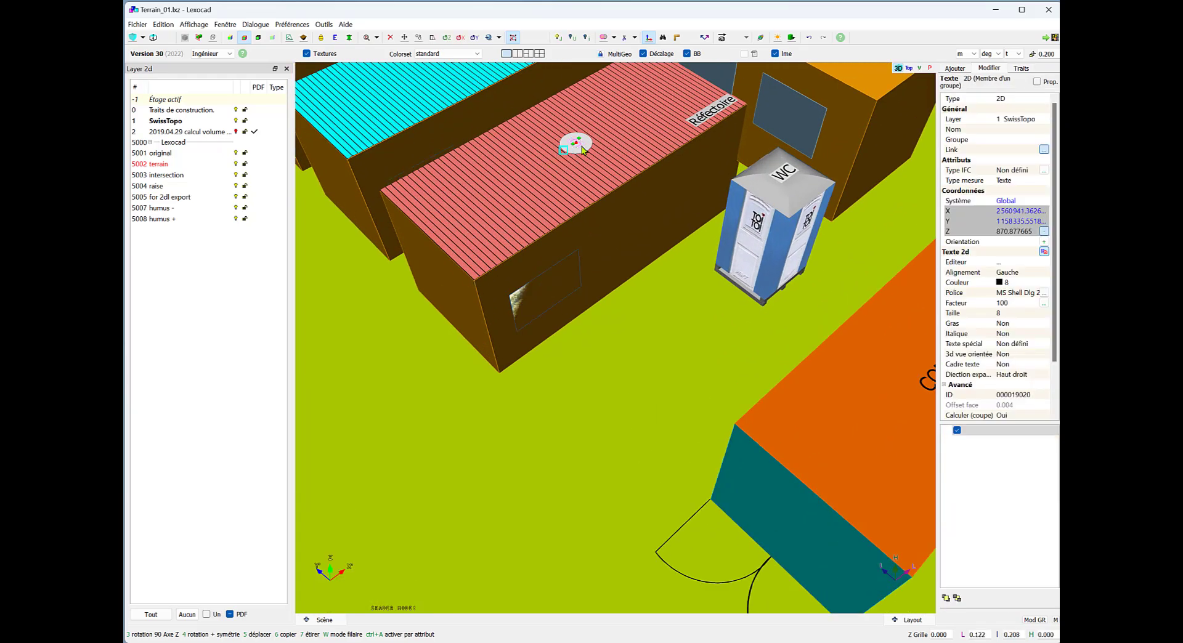
click(1005, 265)
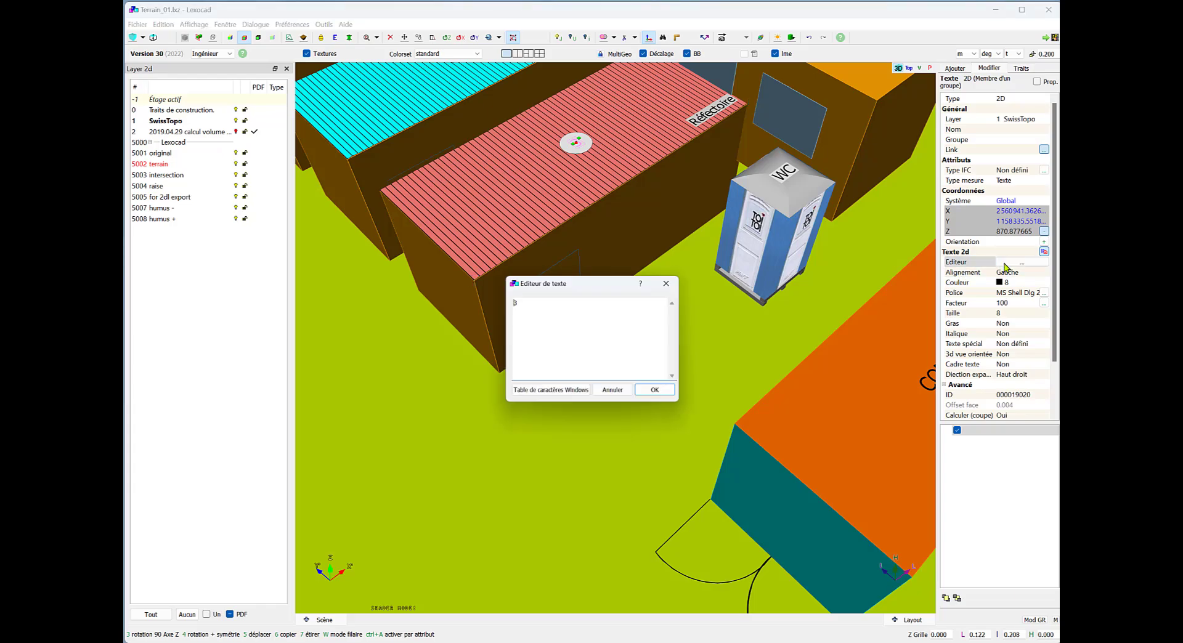
drag(589, 312, 480, 304)
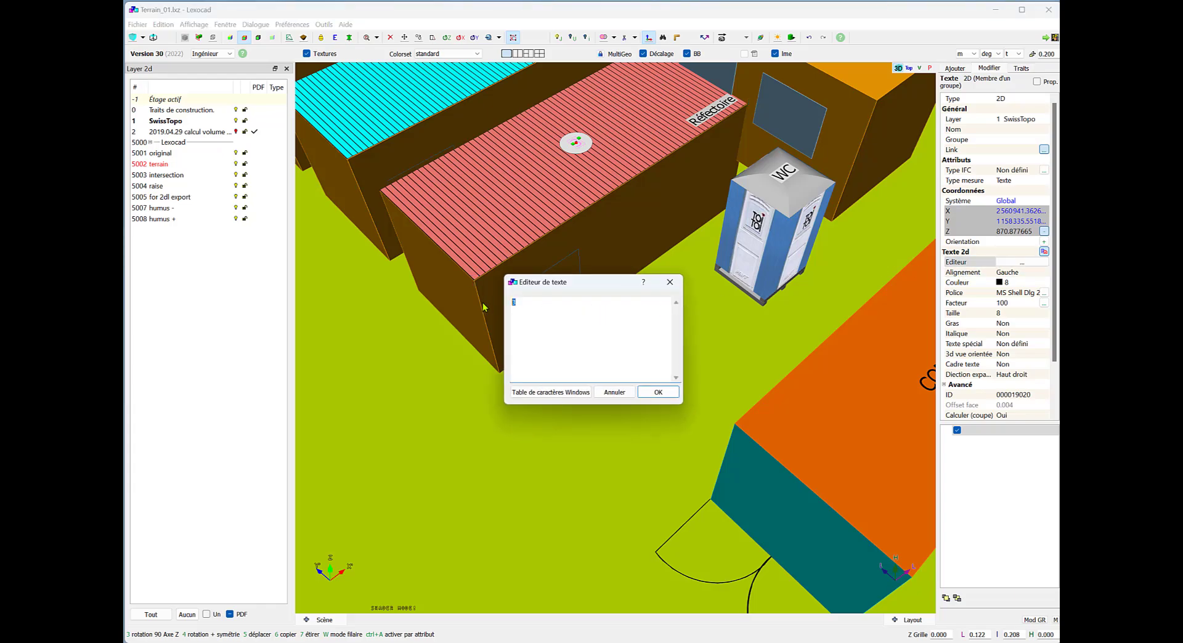
click(658, 393)
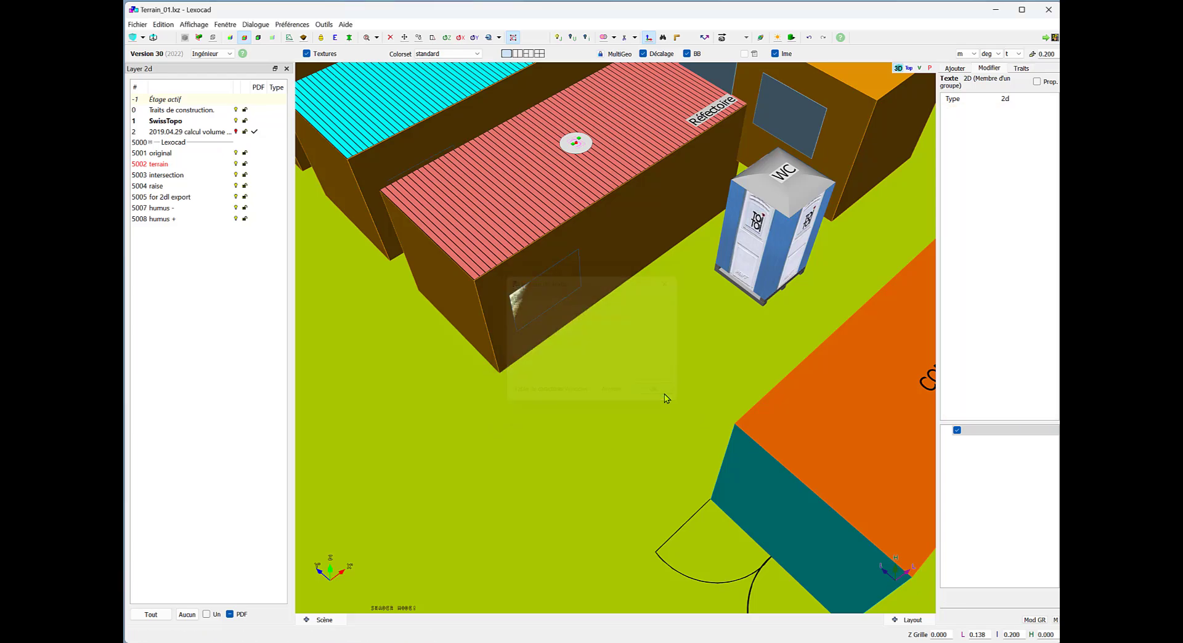
View the text of the Réfectoire label on the container roof in the text editor, leaving it unchanged.
click(719, 109)
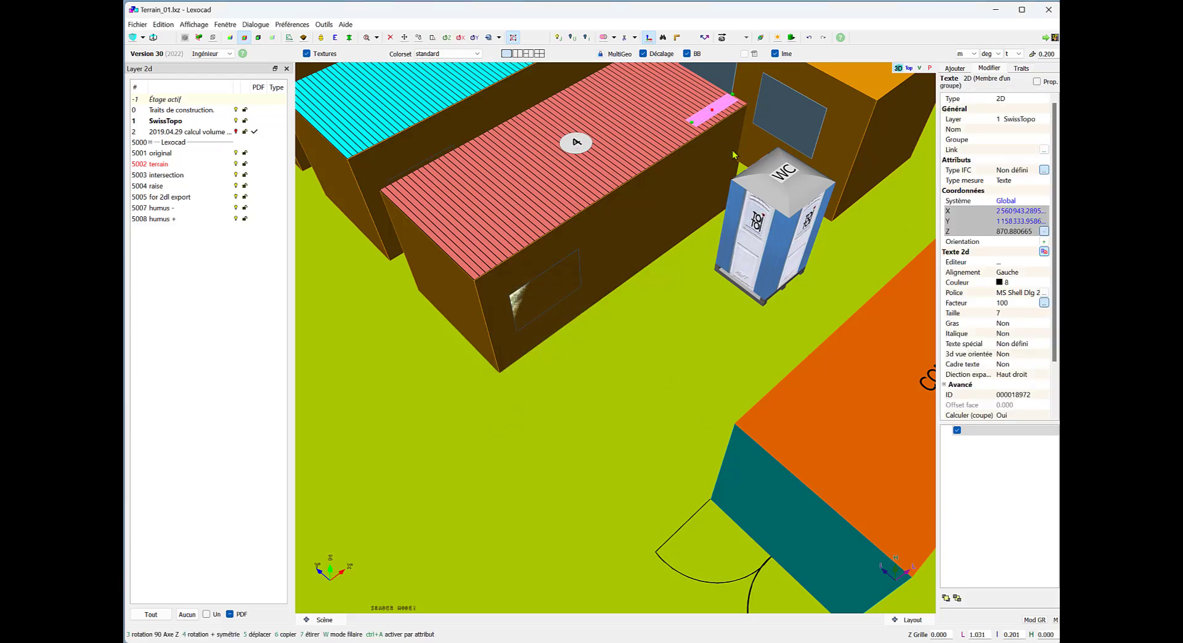
click(1004, 265)
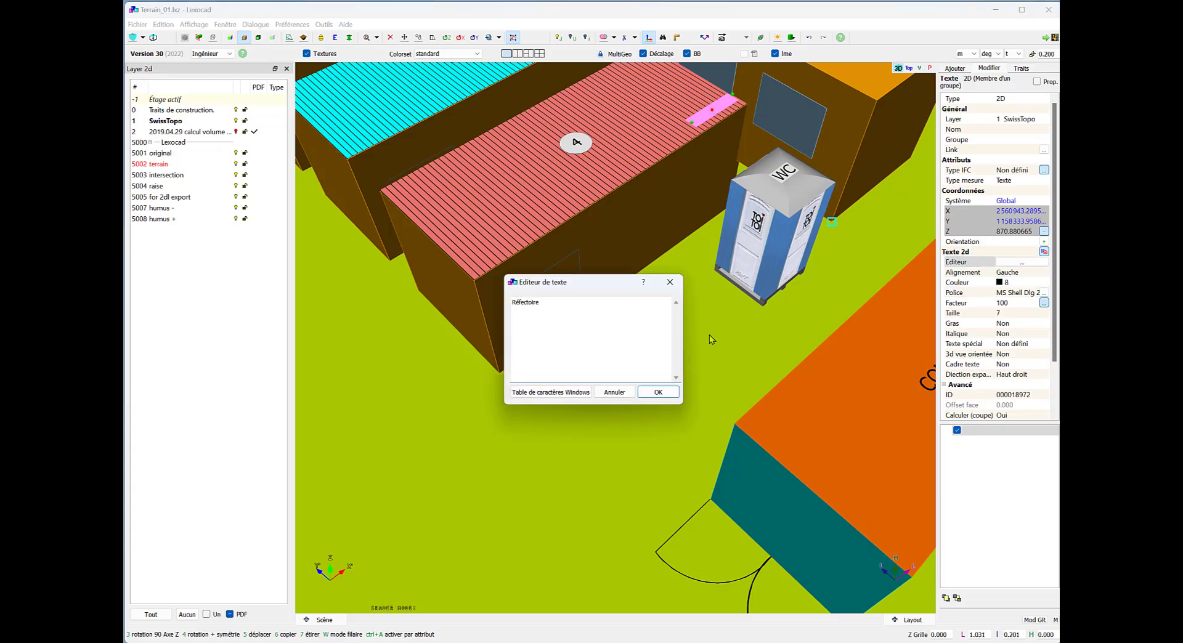
click(658, 392)
Set the hatch type of the Réfectoire container's roof surface to diagonal lines.
click(526, 203)
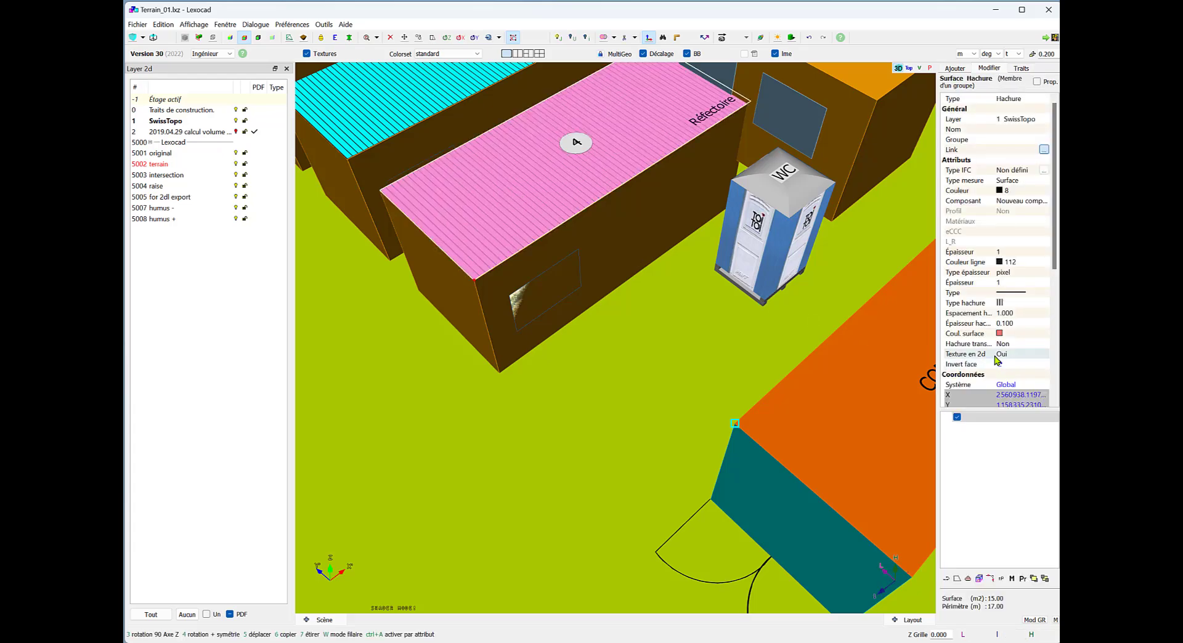
click(1000, 302)
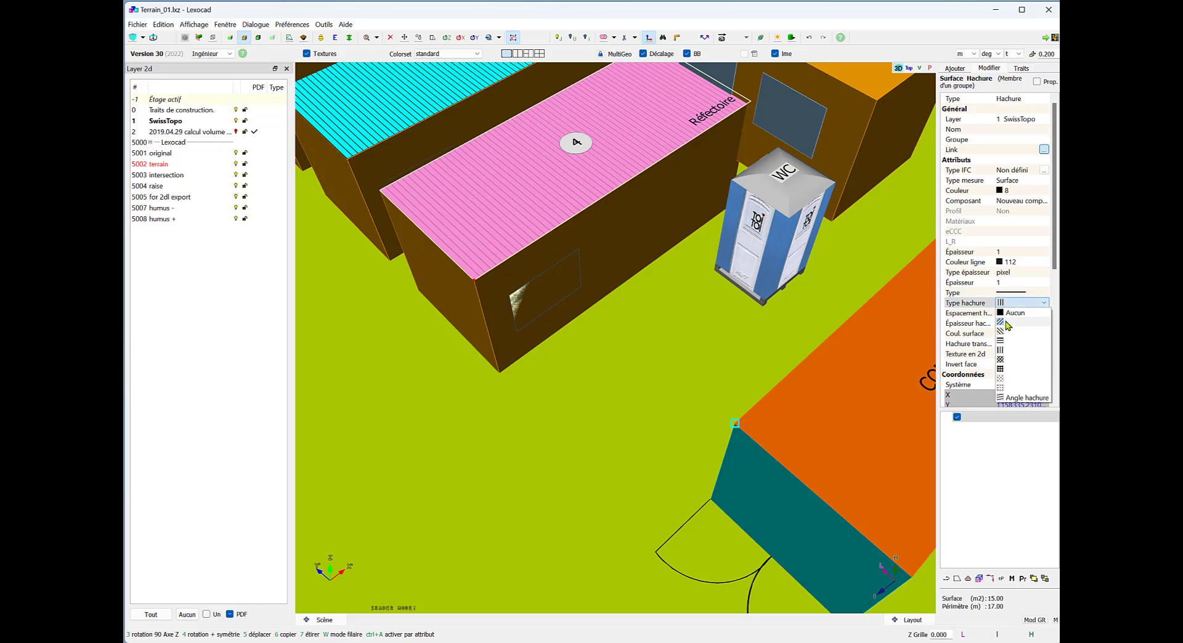
click(1005, 324)
click(750, 346)
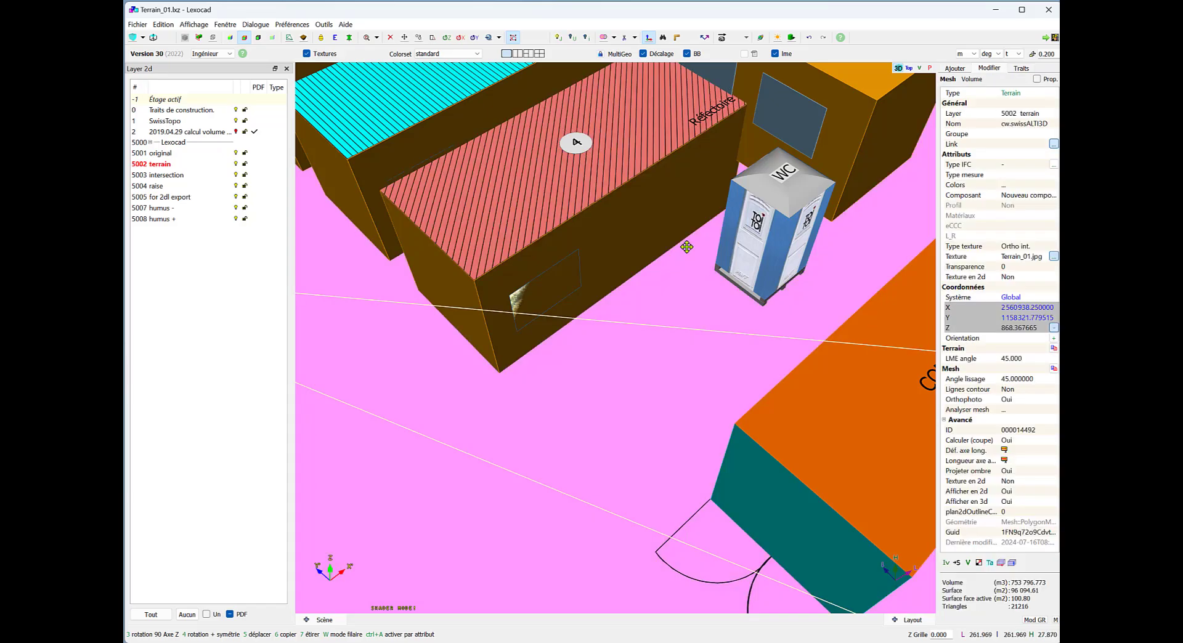
Set the hatch type of the Réfectoire container's roof surface to horizontal lines.
click(646, 149)
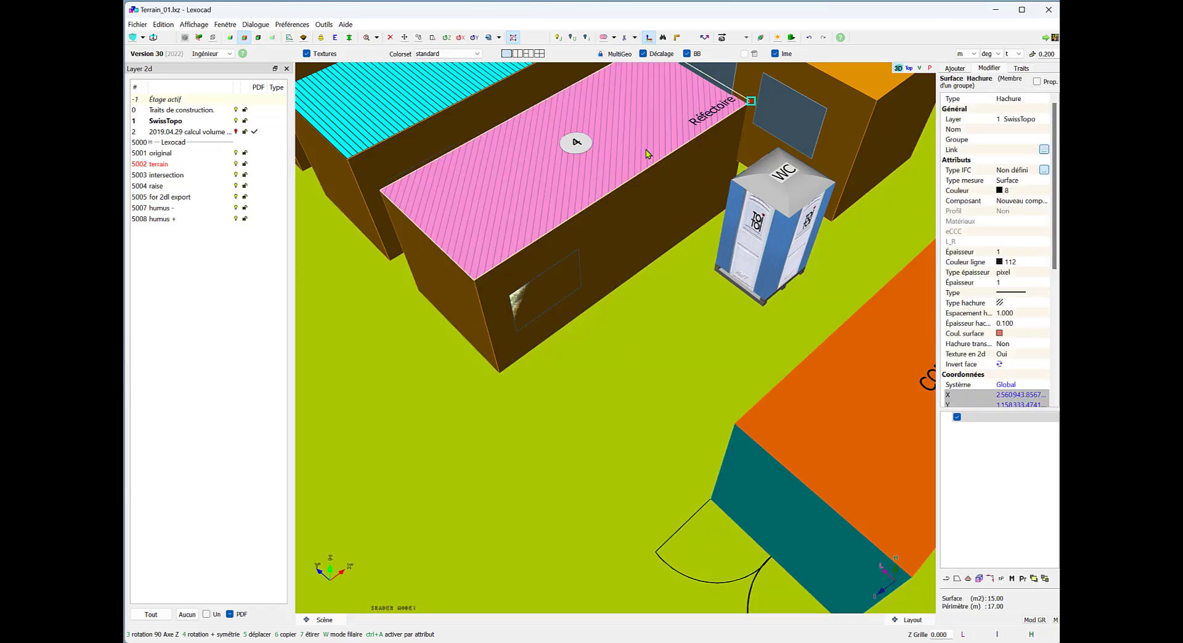
click(1000, 302)
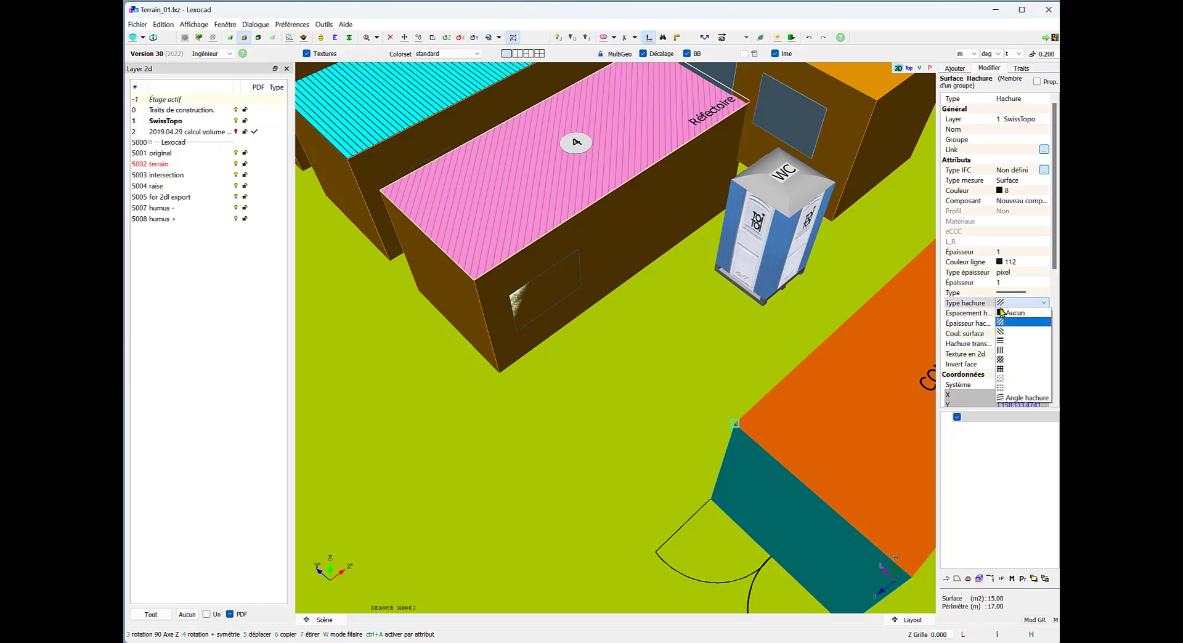
click(1002, 342)
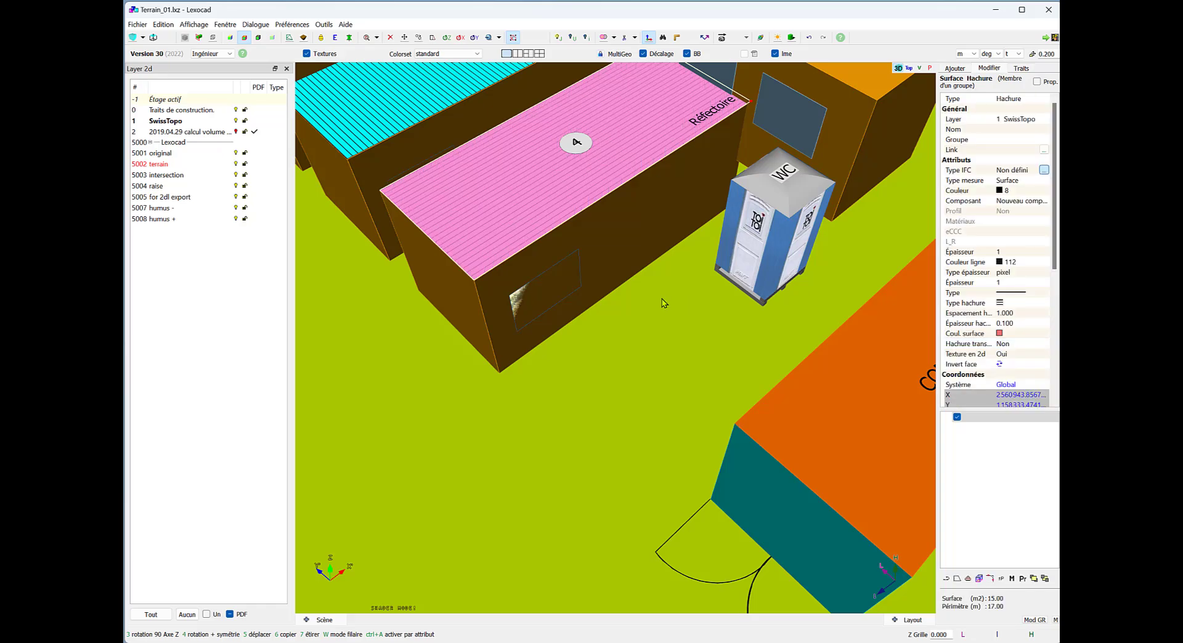
Copy the whole Réfectoire container group, turned 90° about the vertical axis, onto the free terrain between the containers and the fence.
scroll(663, 303, down, 4)
scroll(657, 309, down, 2)
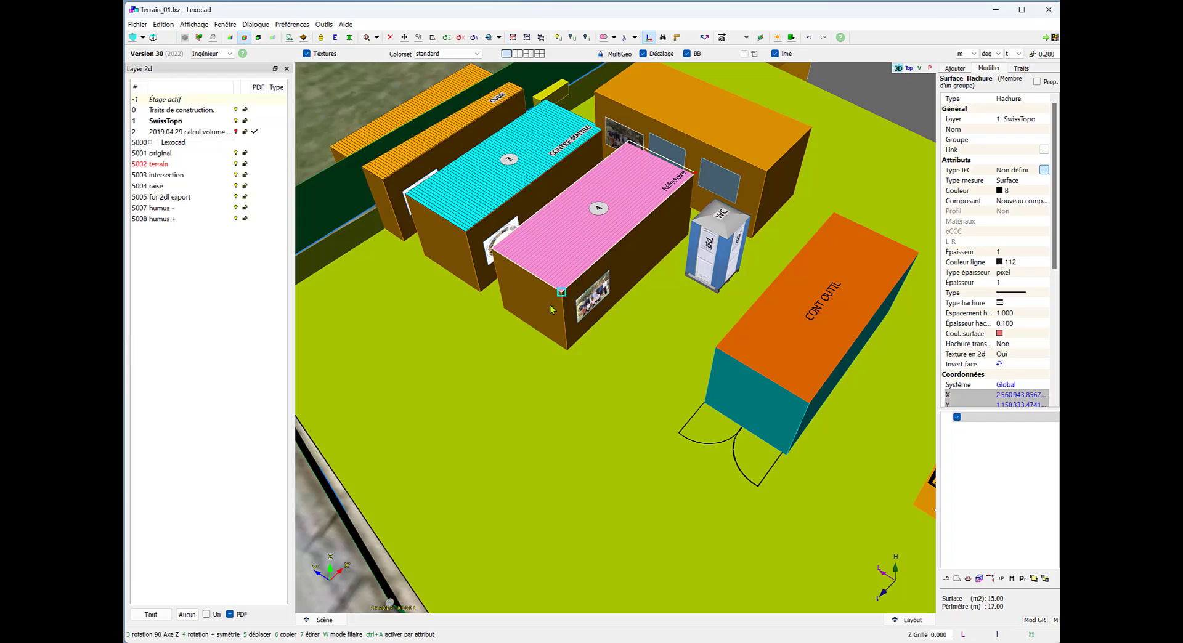
click(566, 338)
middle_drag(548, 339, 516, 292)
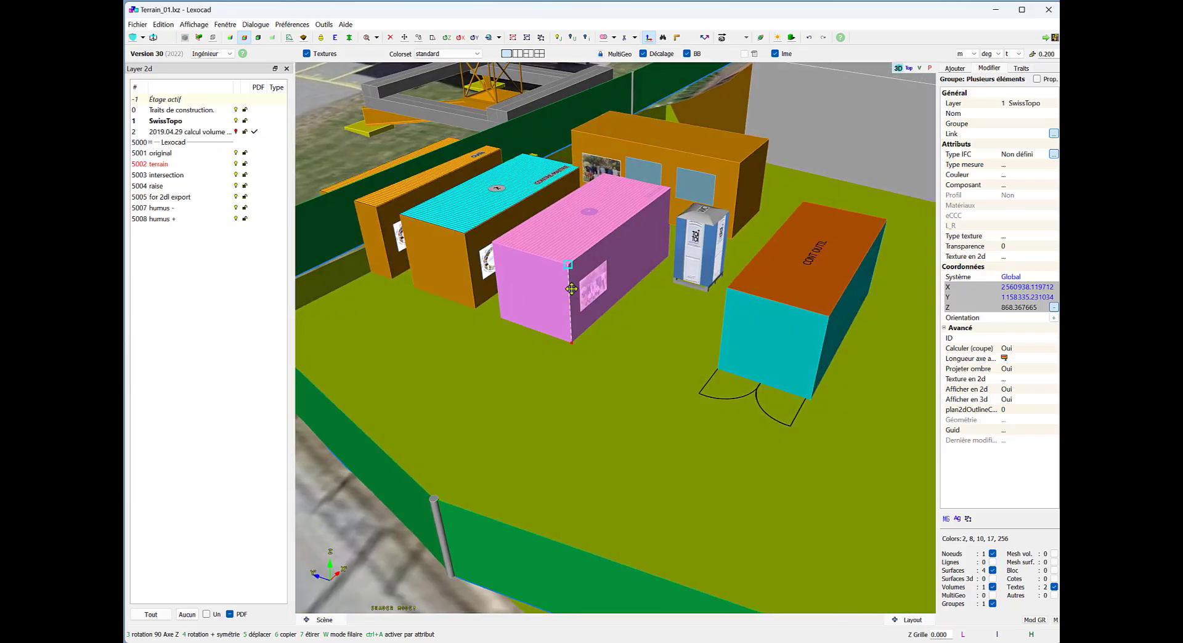
key(6)
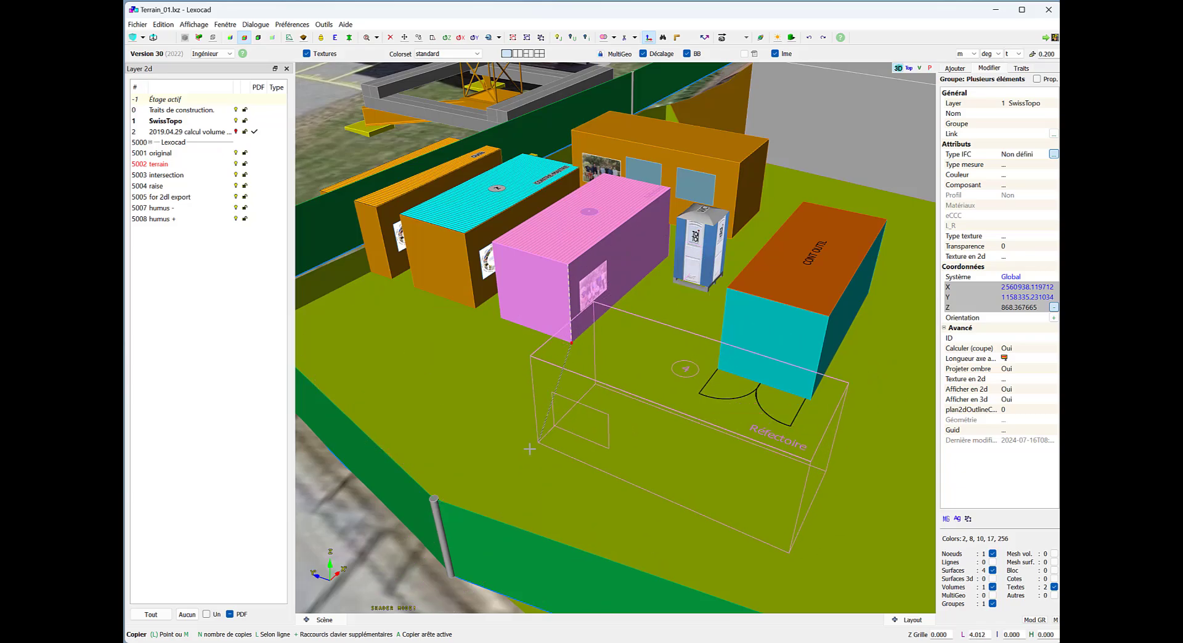
click(527, 451)
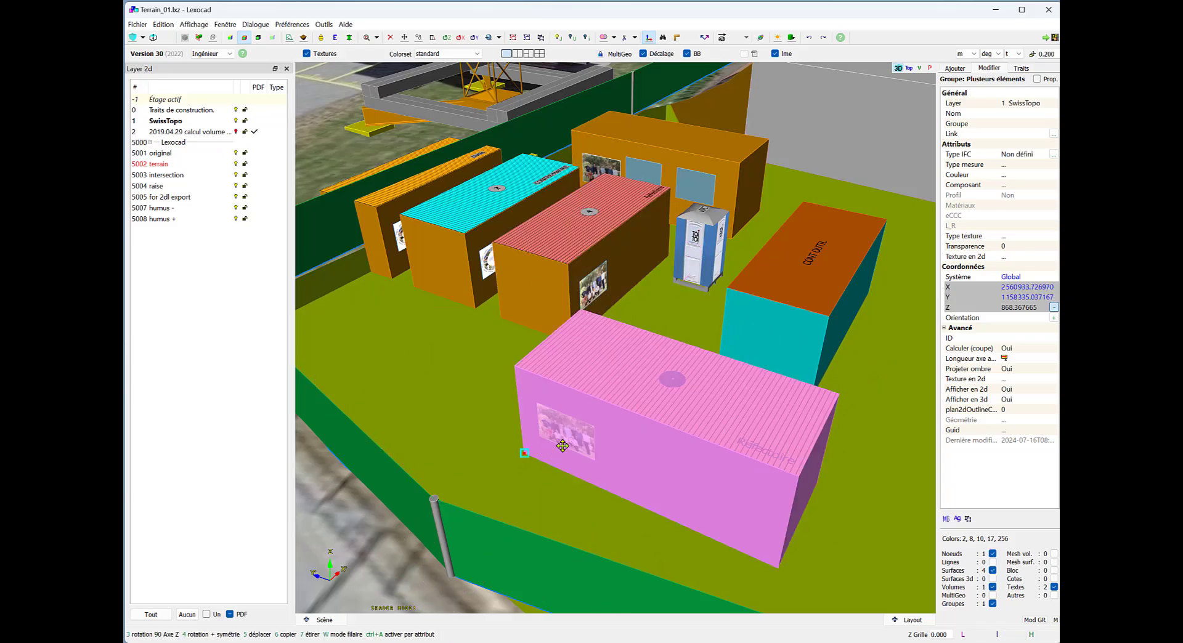
click(850, 118)
middle_drag(642, 429, 379, 408)
scroll(607, 416, down, 1)
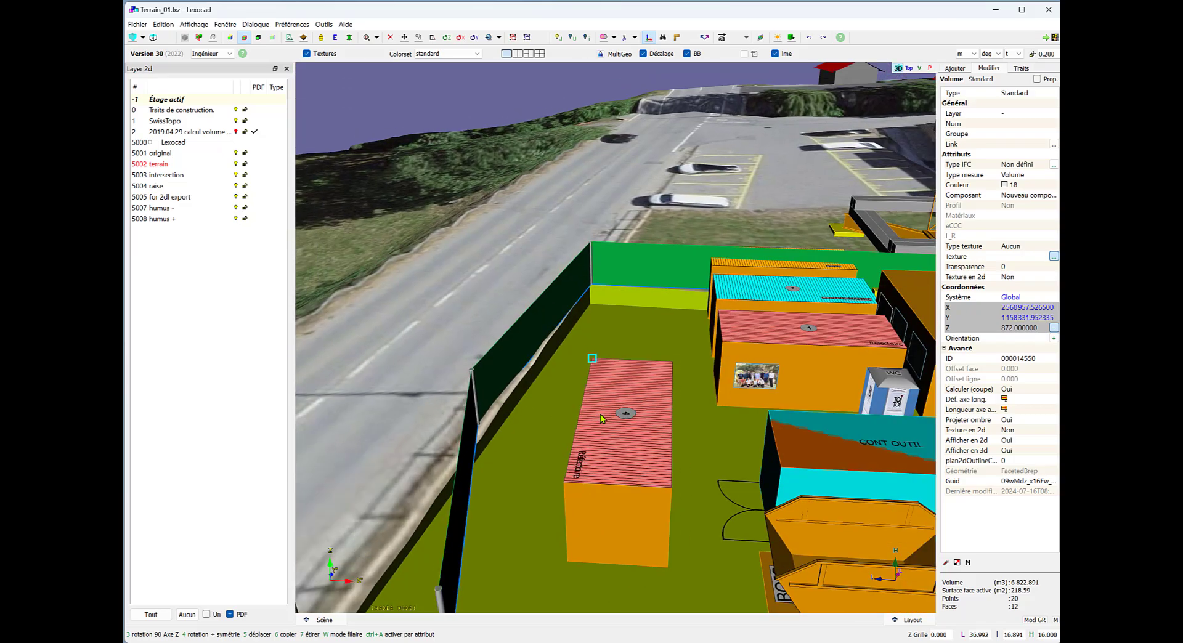